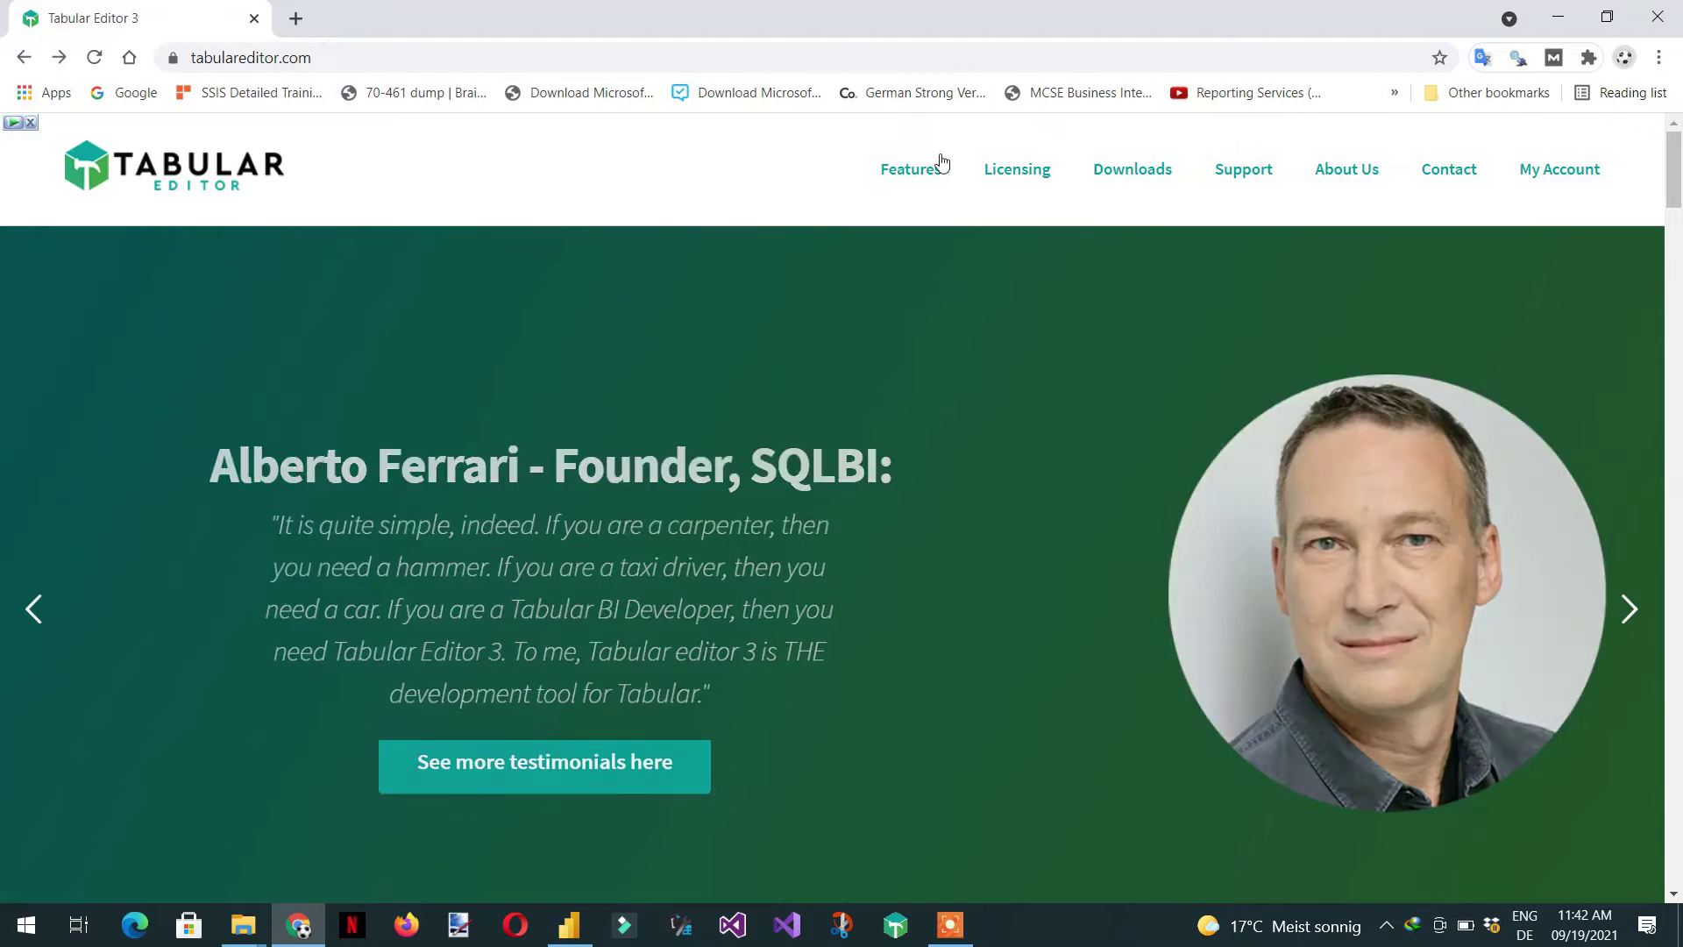
- Review the license plans and prices on the Tabular Editor website and open its downloads page
left_click(1022, 173)
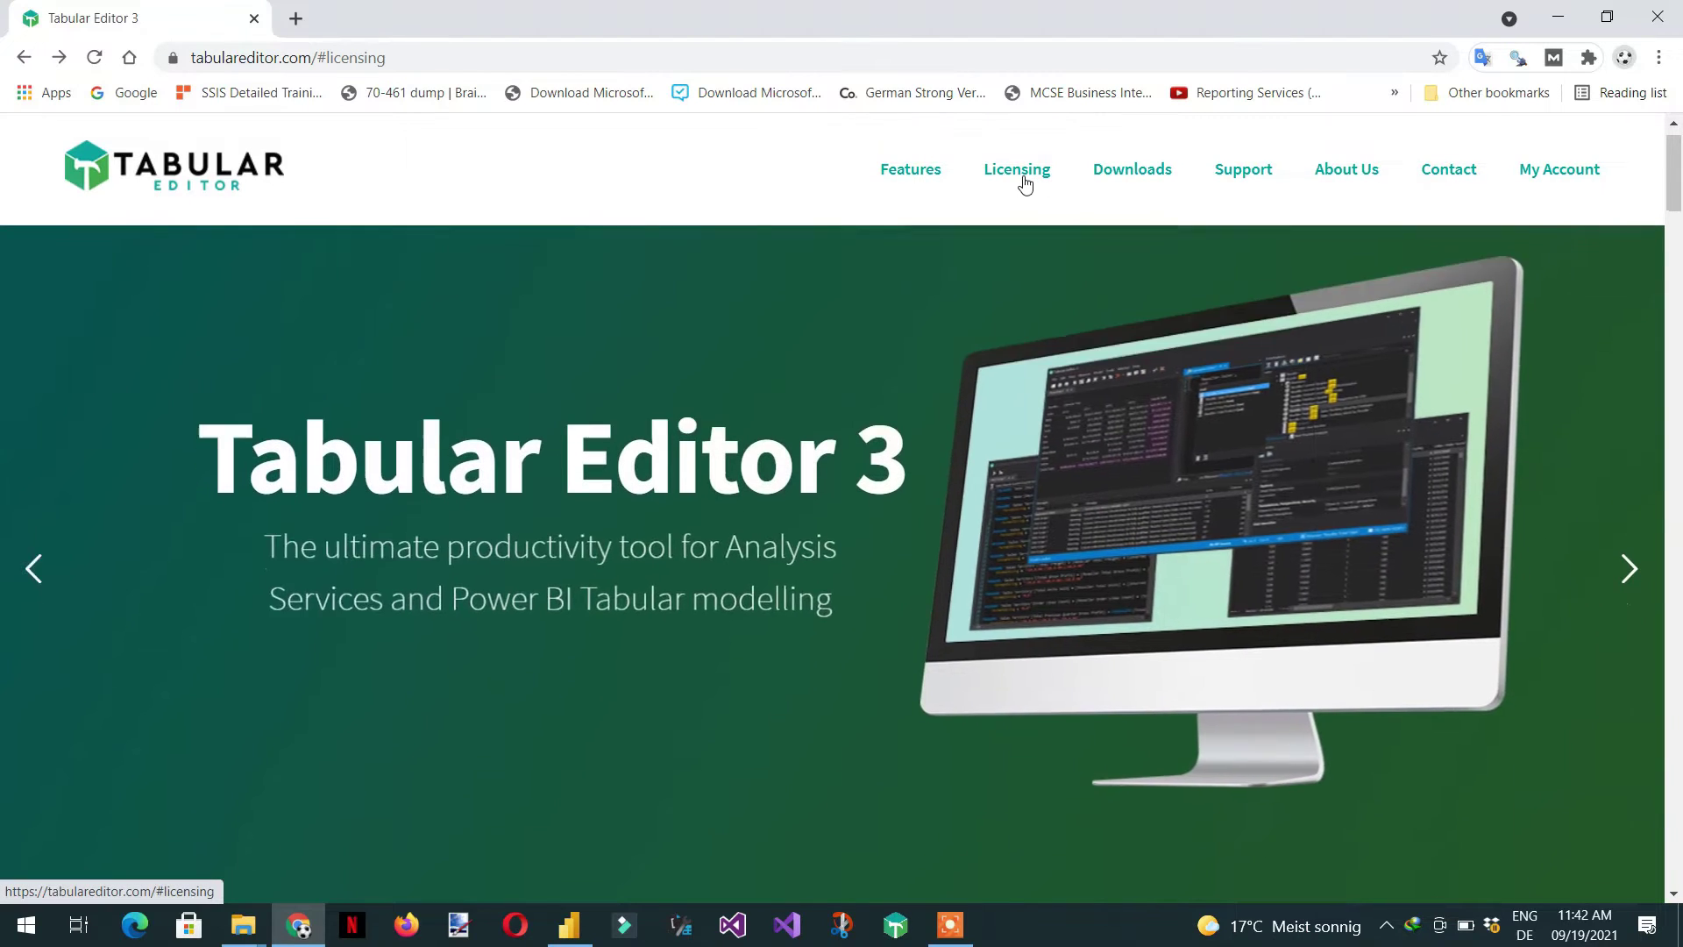
left_click_drag(1676, 255, 1679, 278)
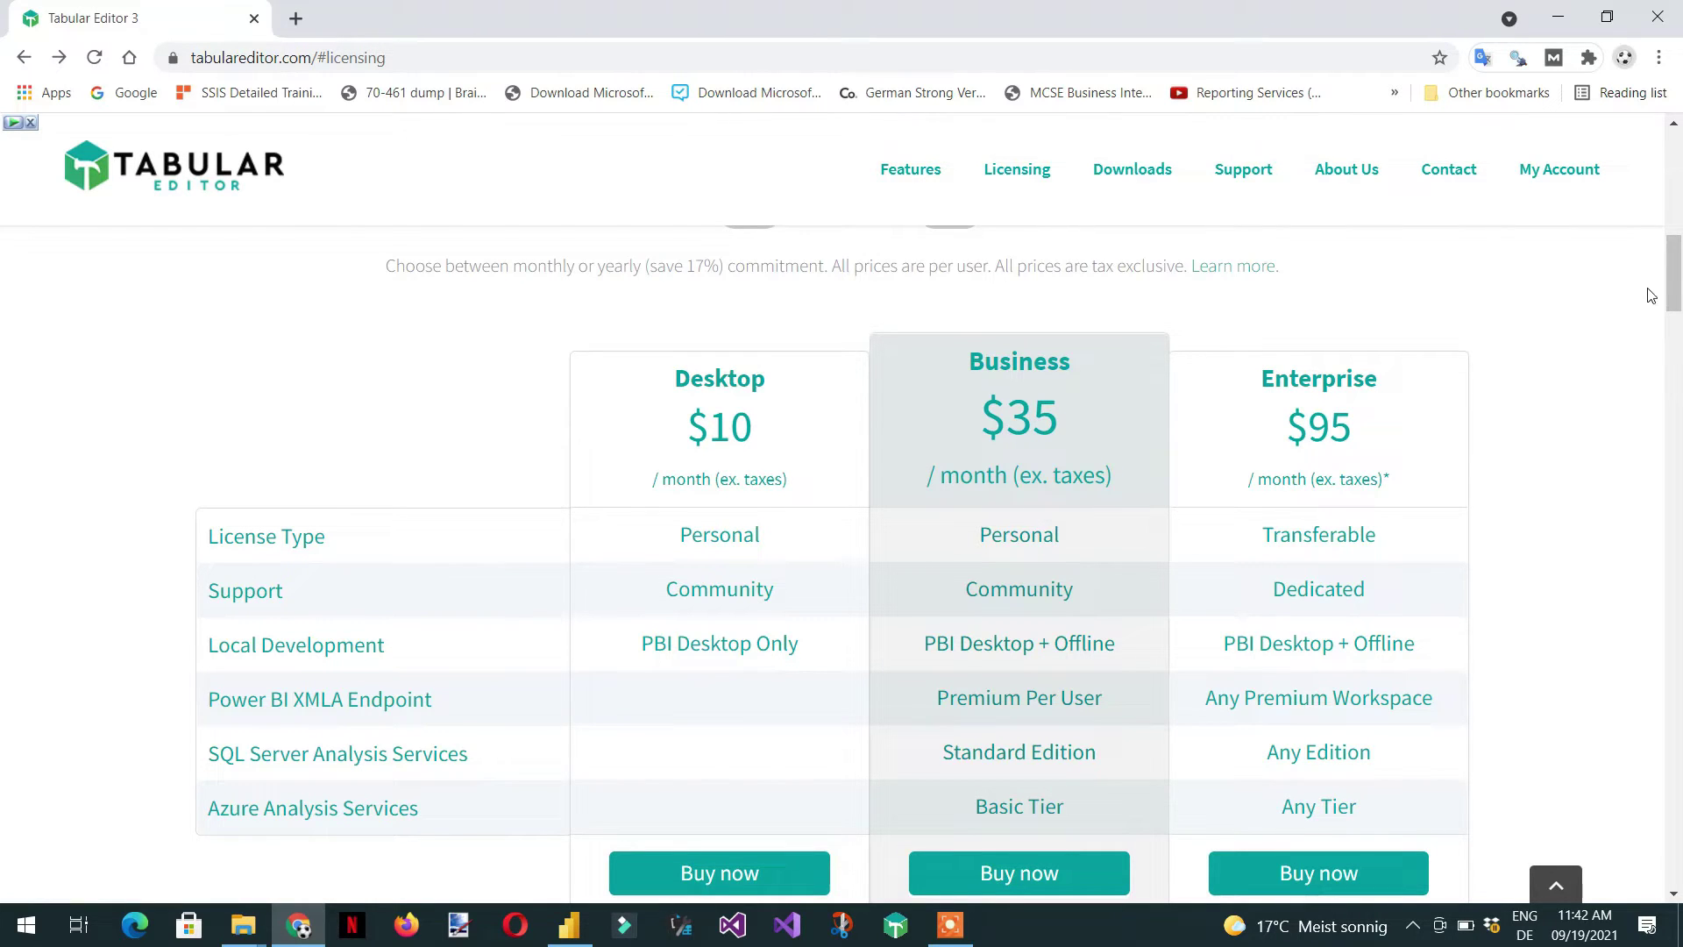
left_click_drag(1672, 290, 1677, 271)
scroll(1225, 447, "up", 1)
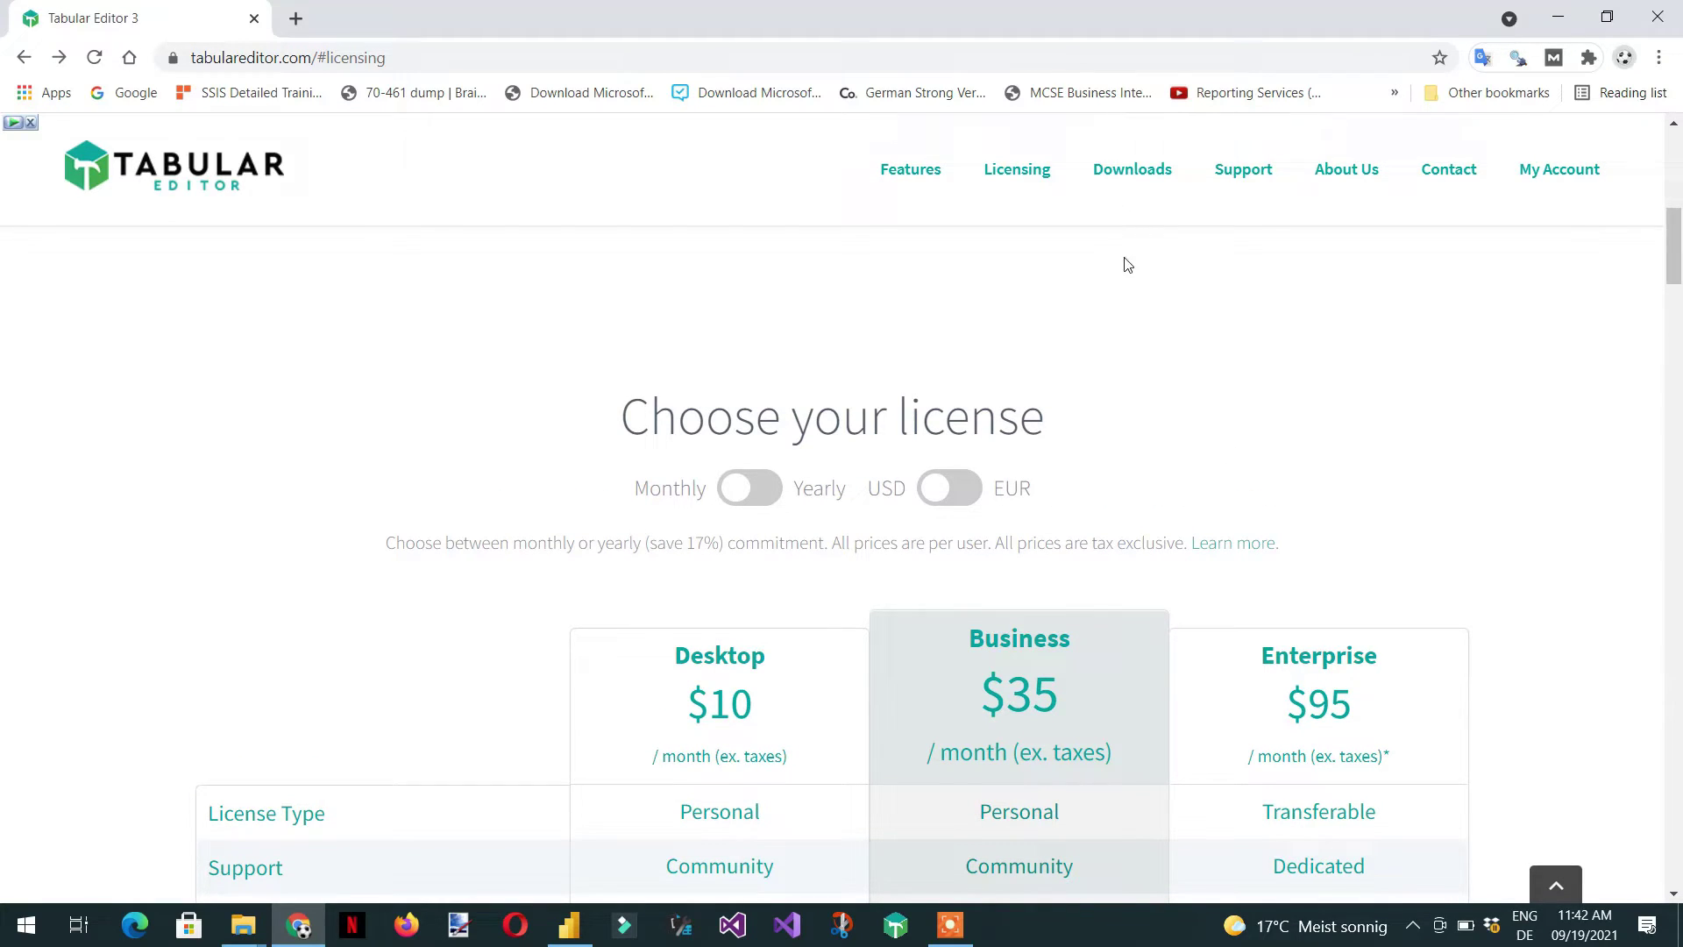
left_click(1131, 173)
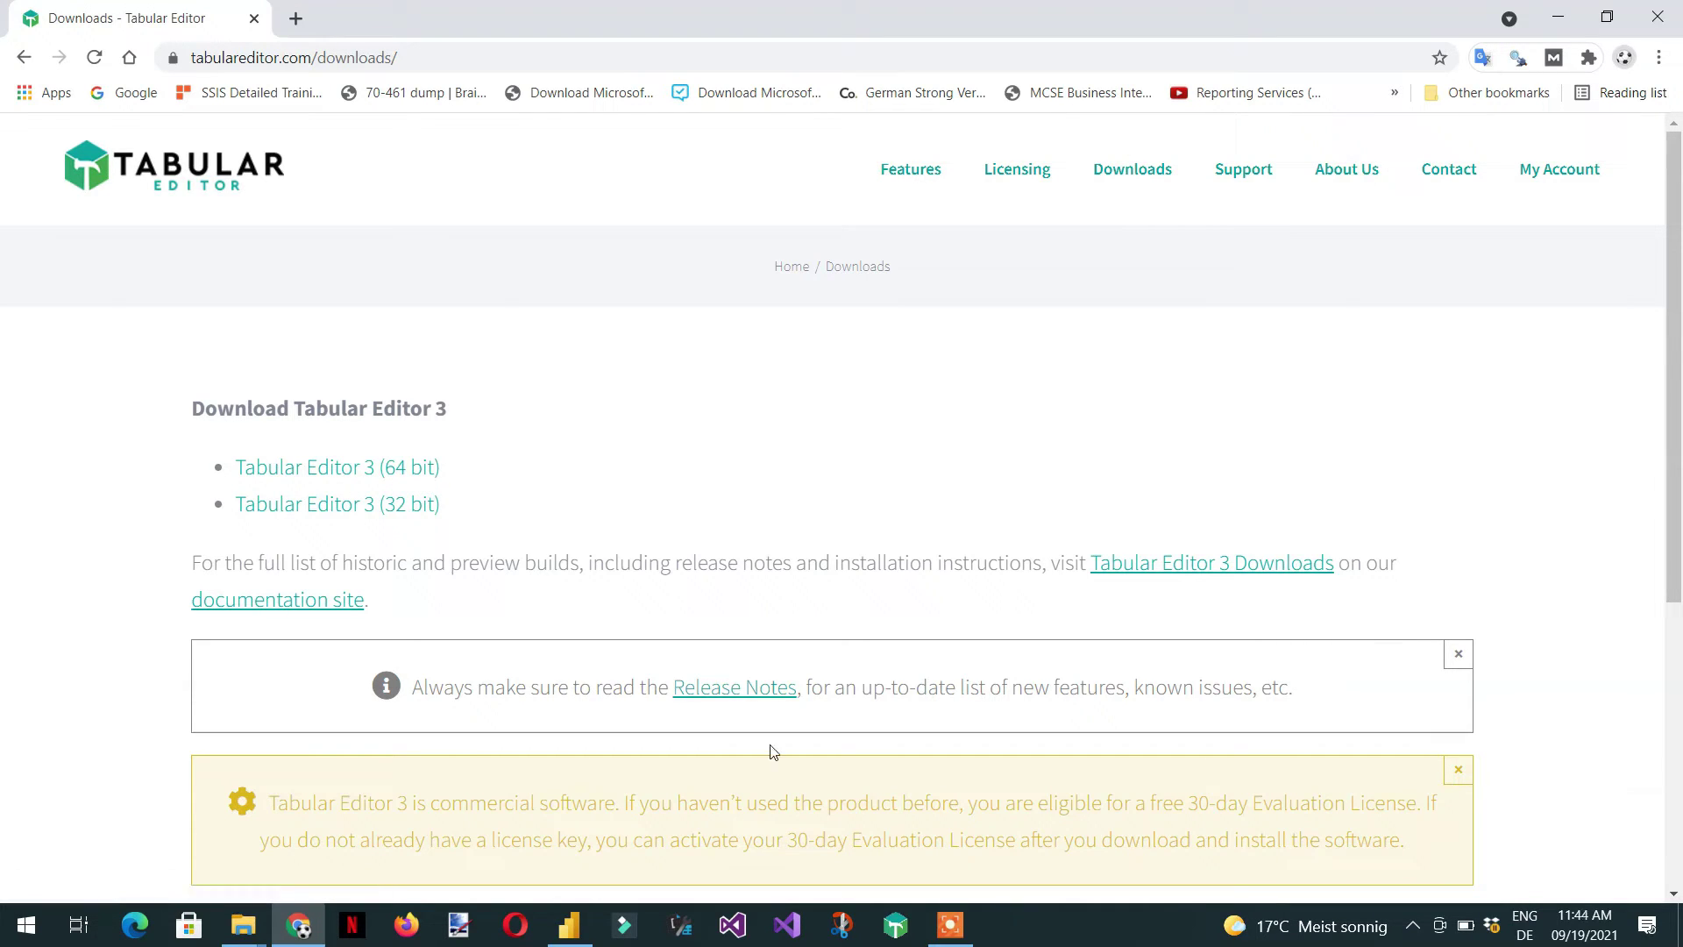
- Switch to Power BI Desktop and show the external tools available for the learn power bi report
left_click(567, 936)
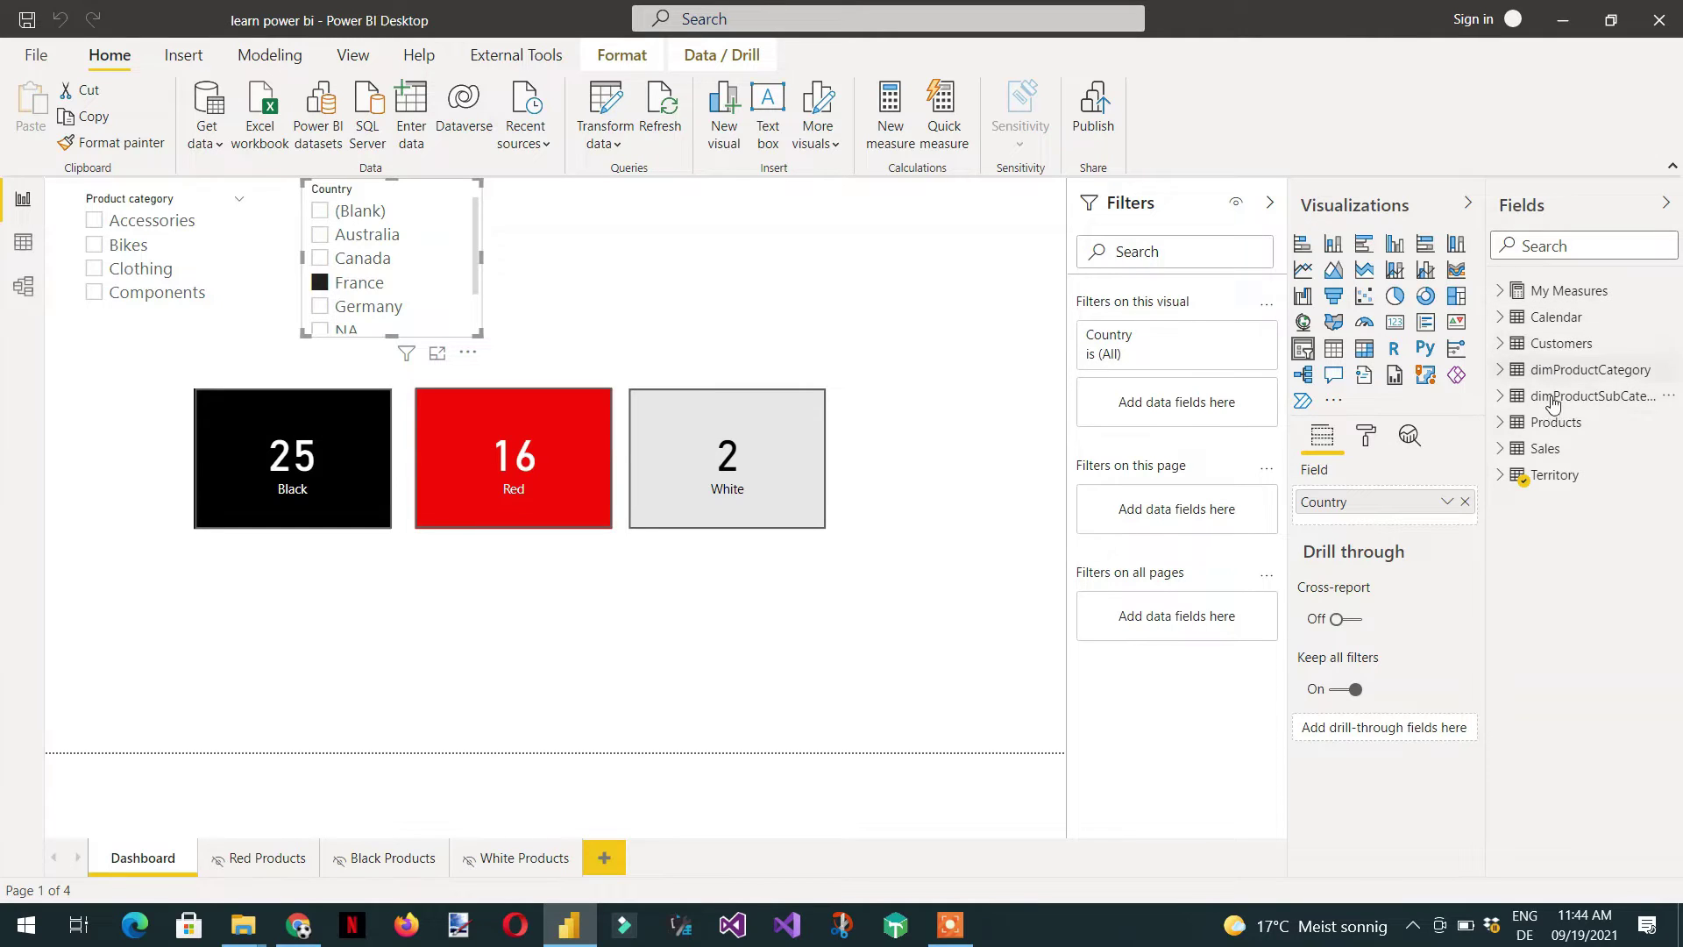
left_click(533, 62)
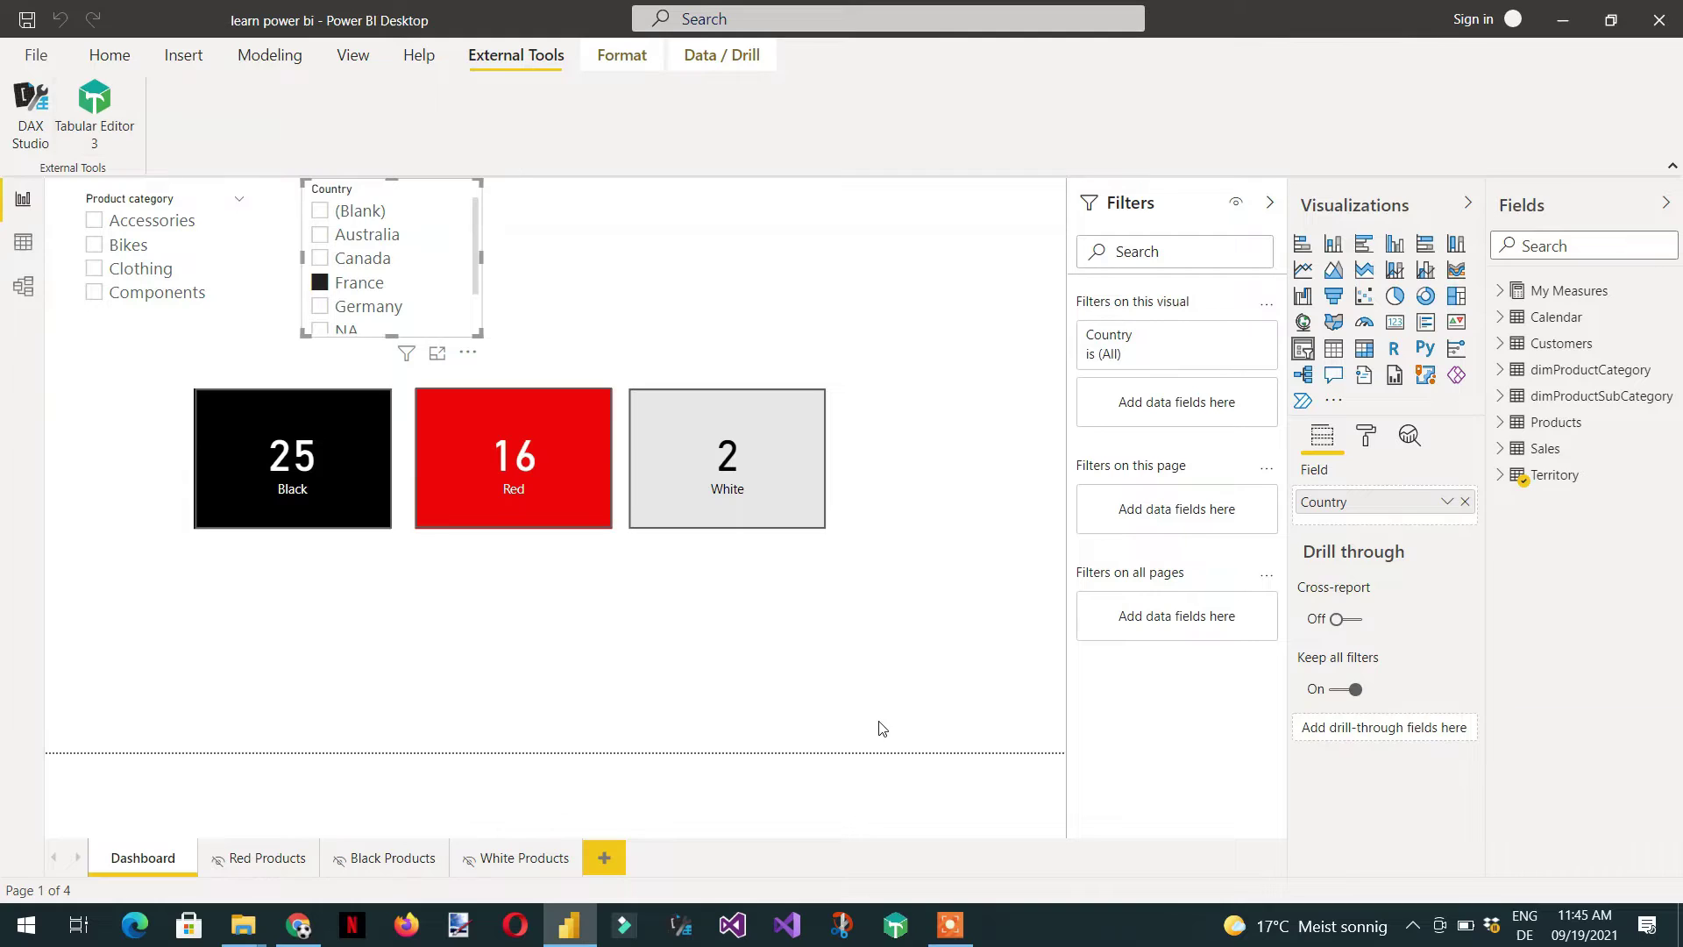
left_click(895, 941)
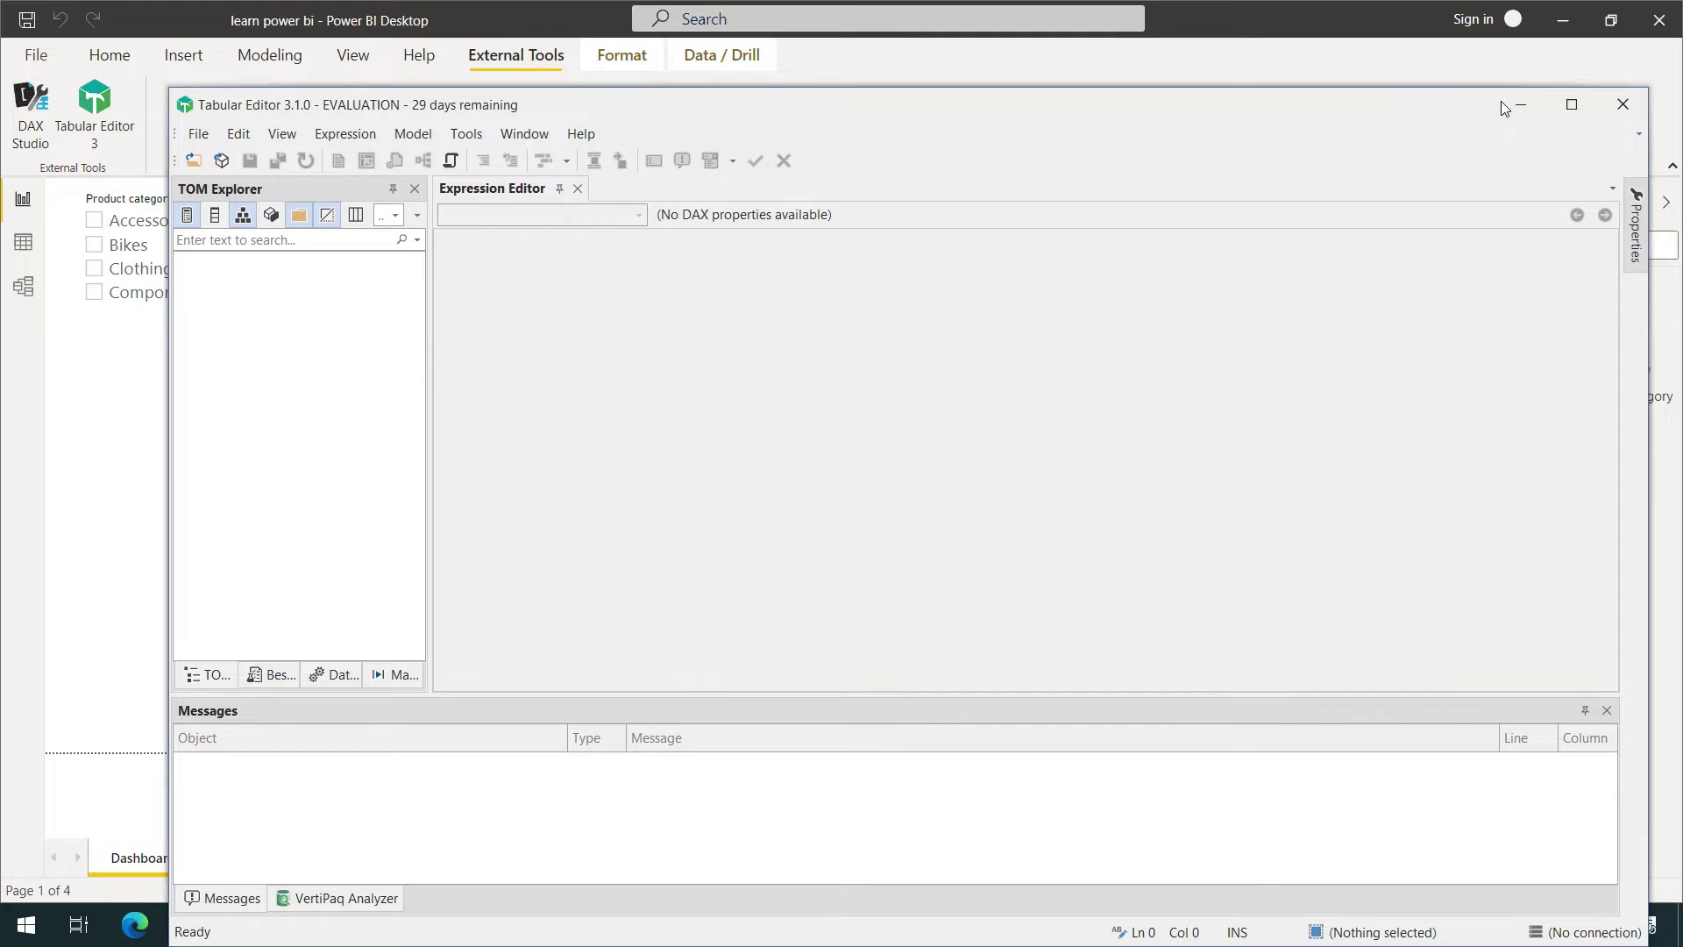
left_click(1573, 105)
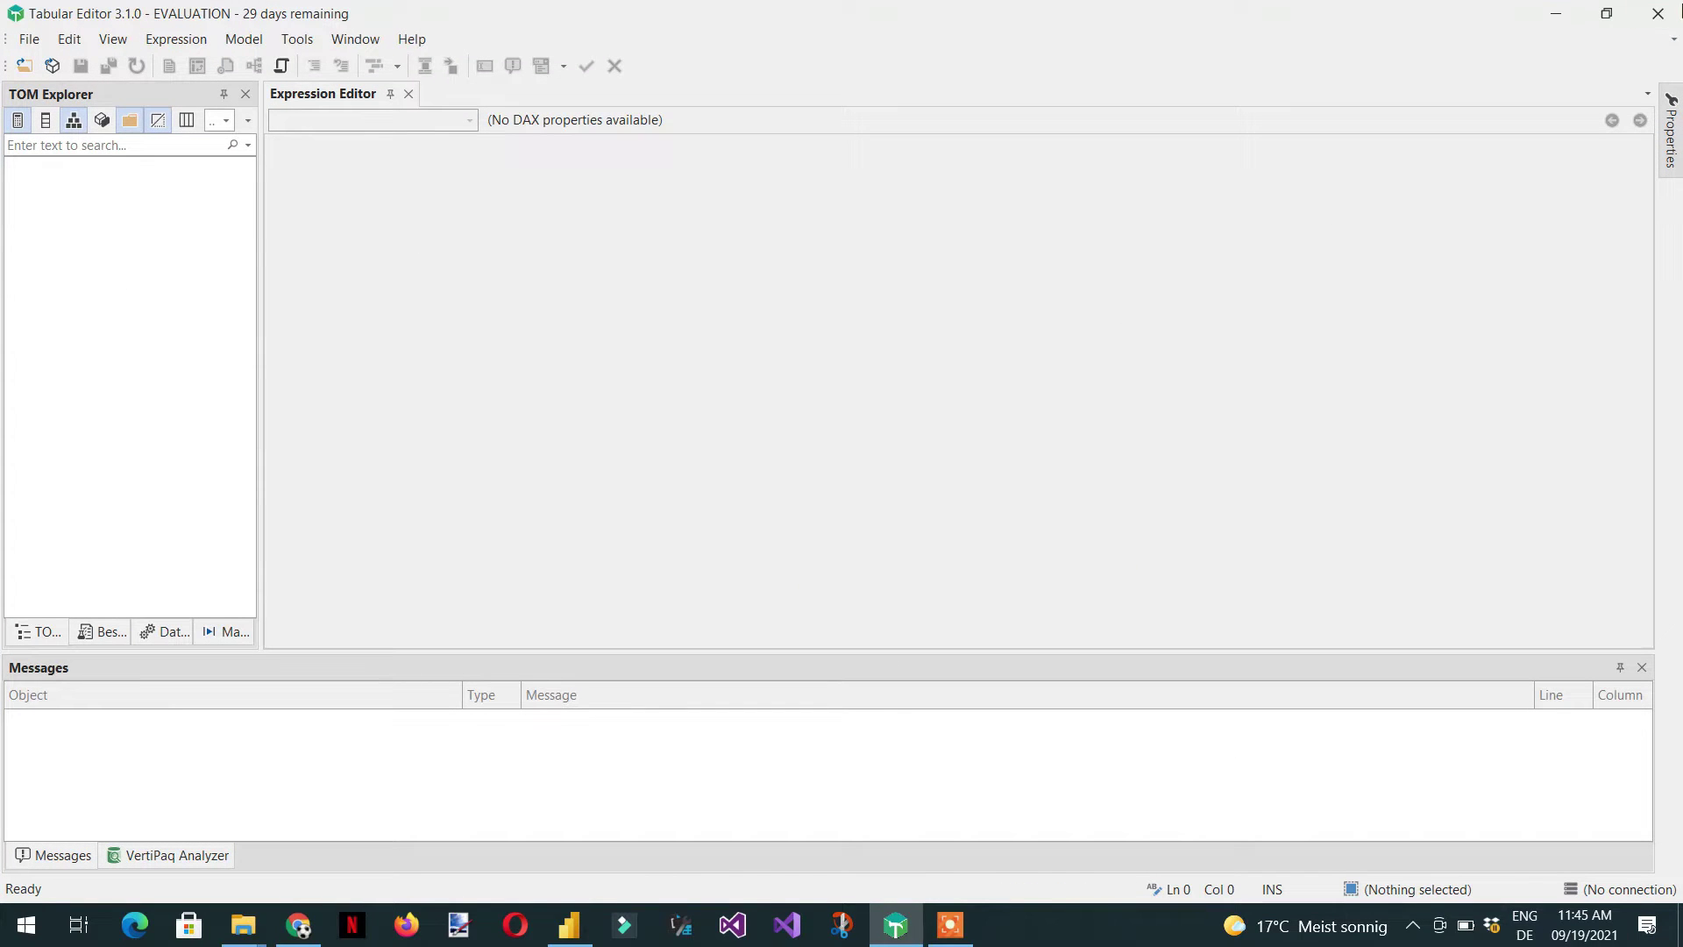
left_click(1659, 20)
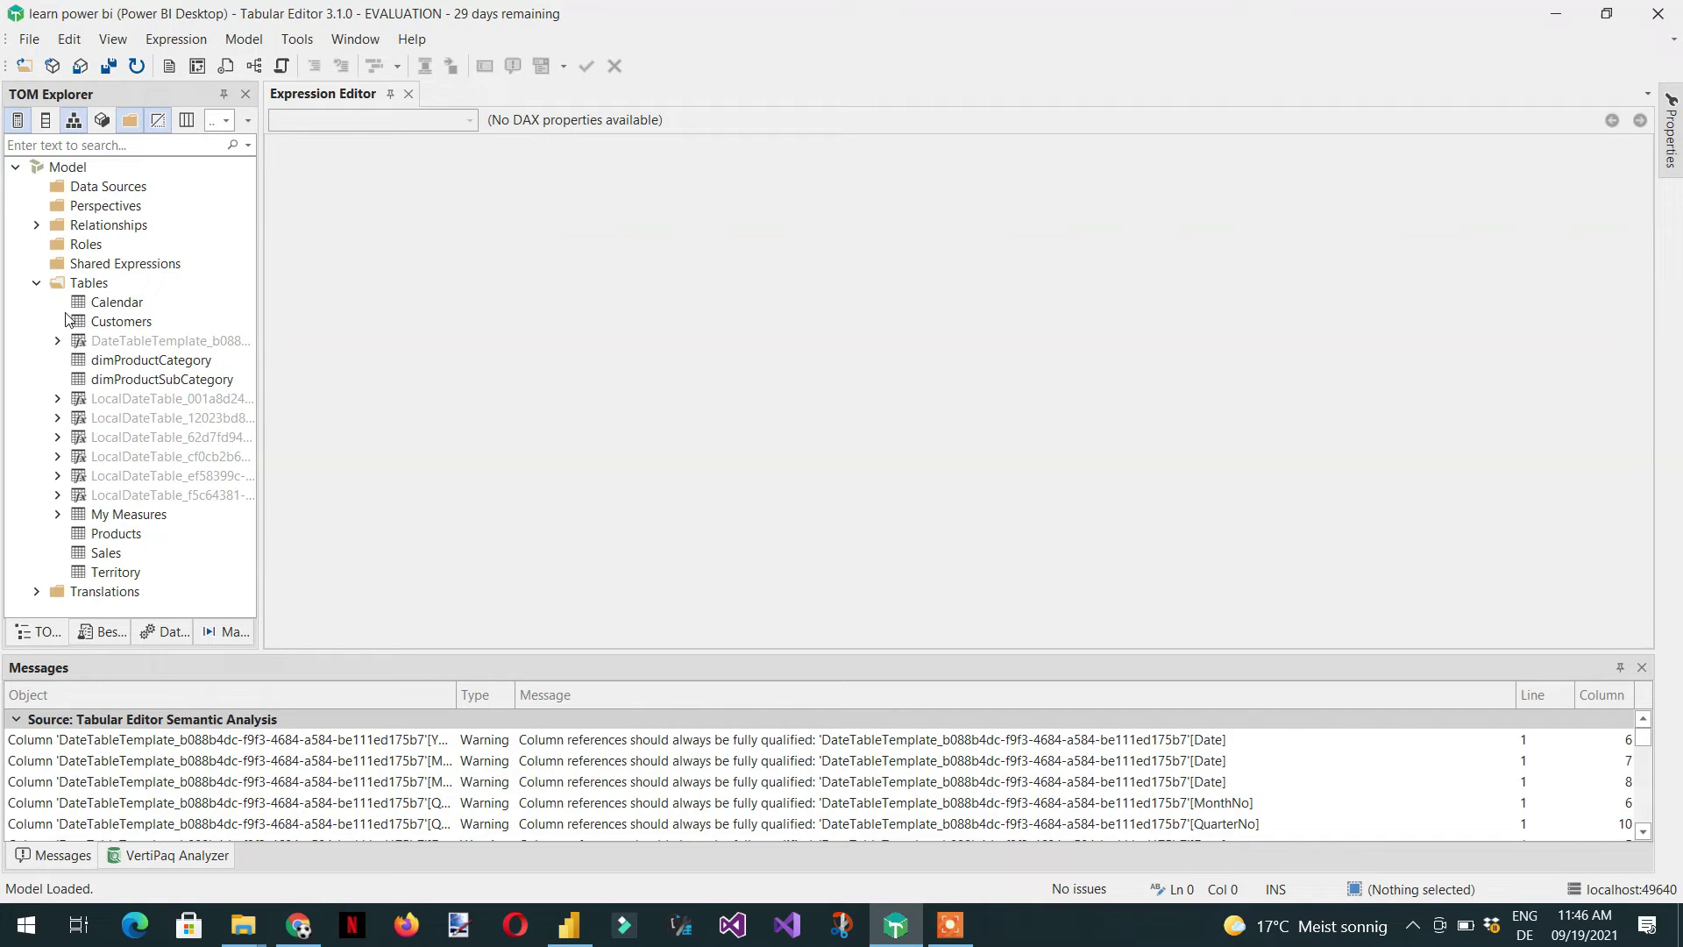
- Switch to Power BI Desktop to examine the report's table list, and return to Tabular Editor 3 to reveal the Properties pane
left_click(569, 925)
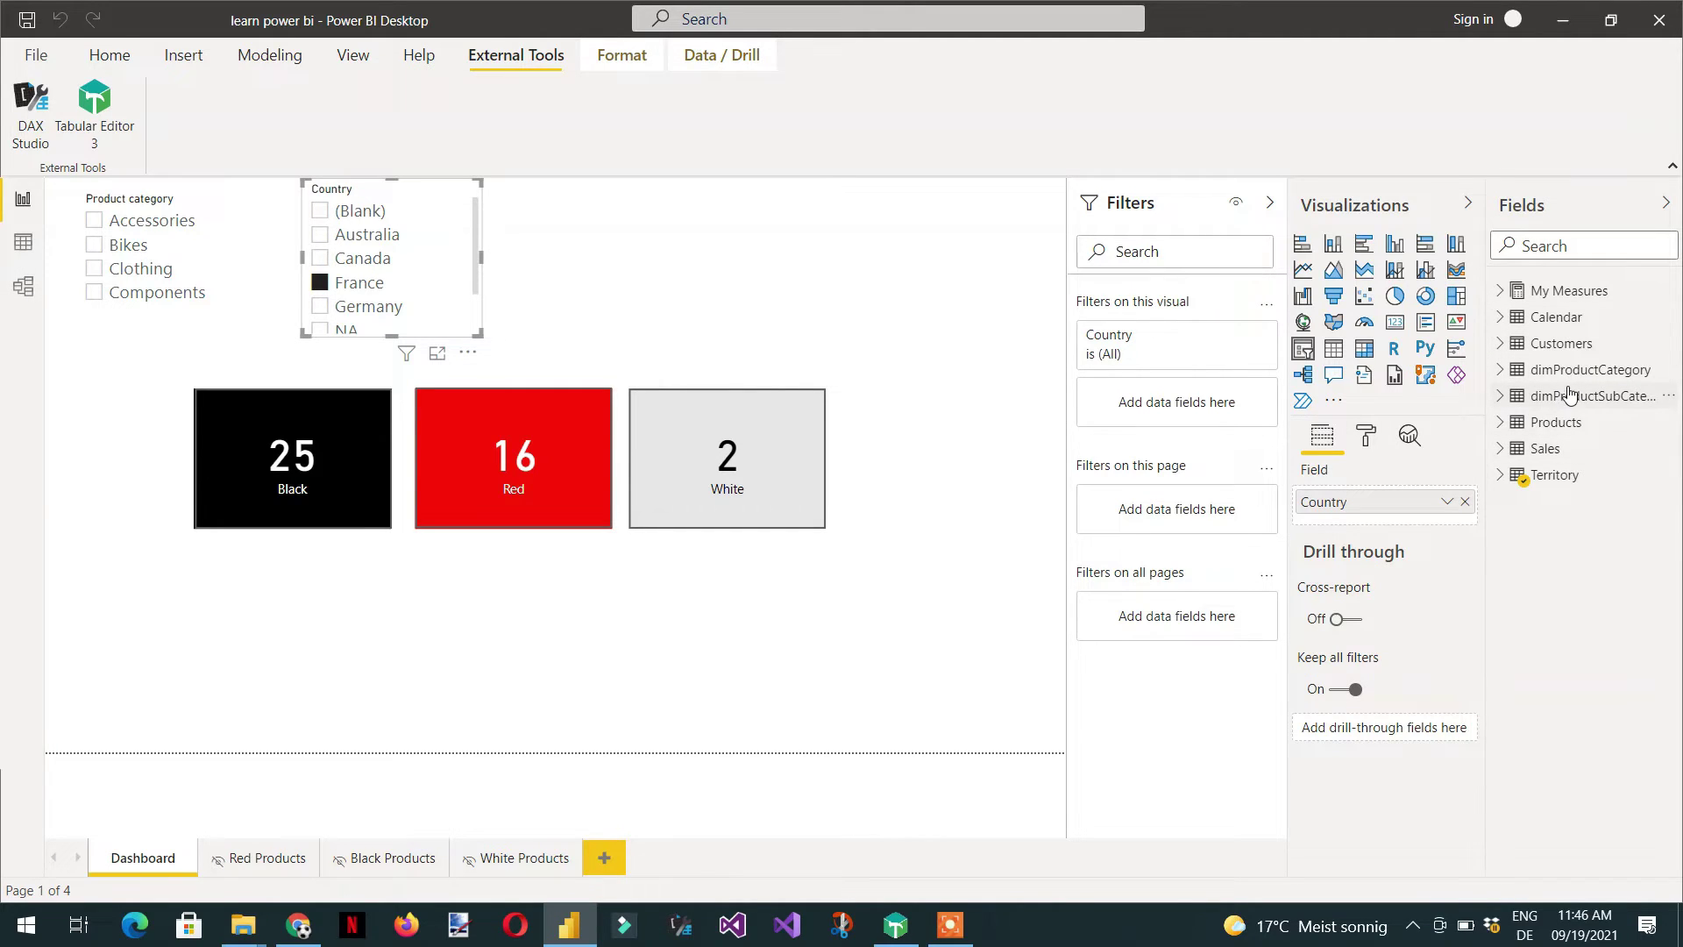
left_click(1564, 20)
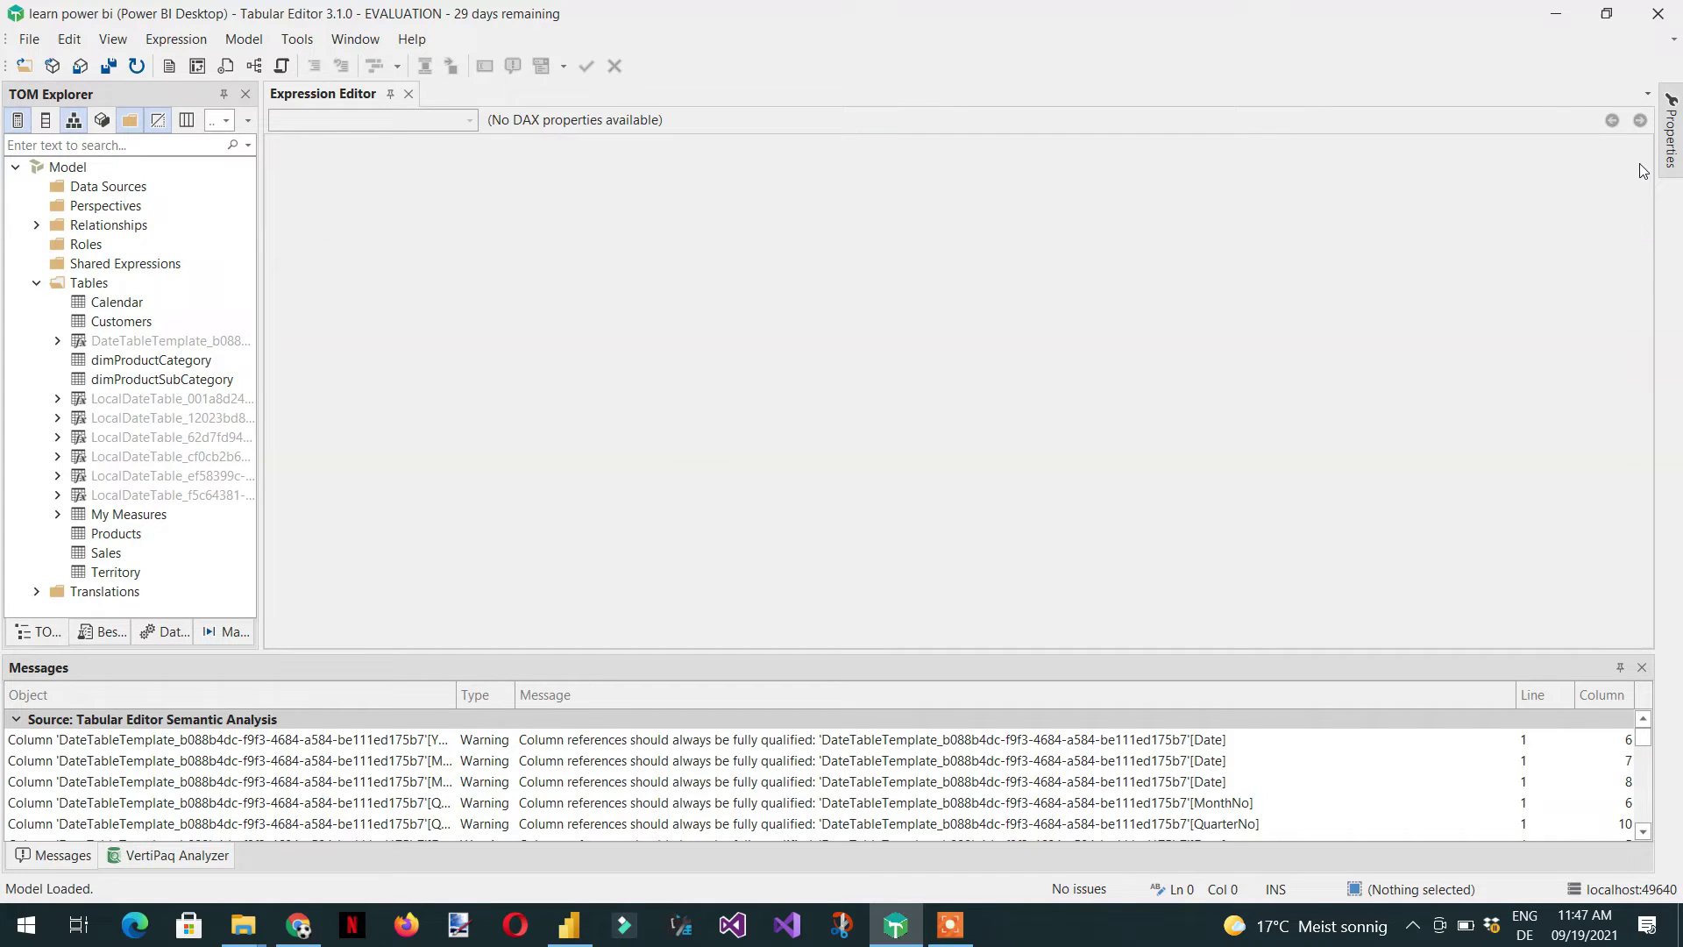
mouse_move(1673, 158)
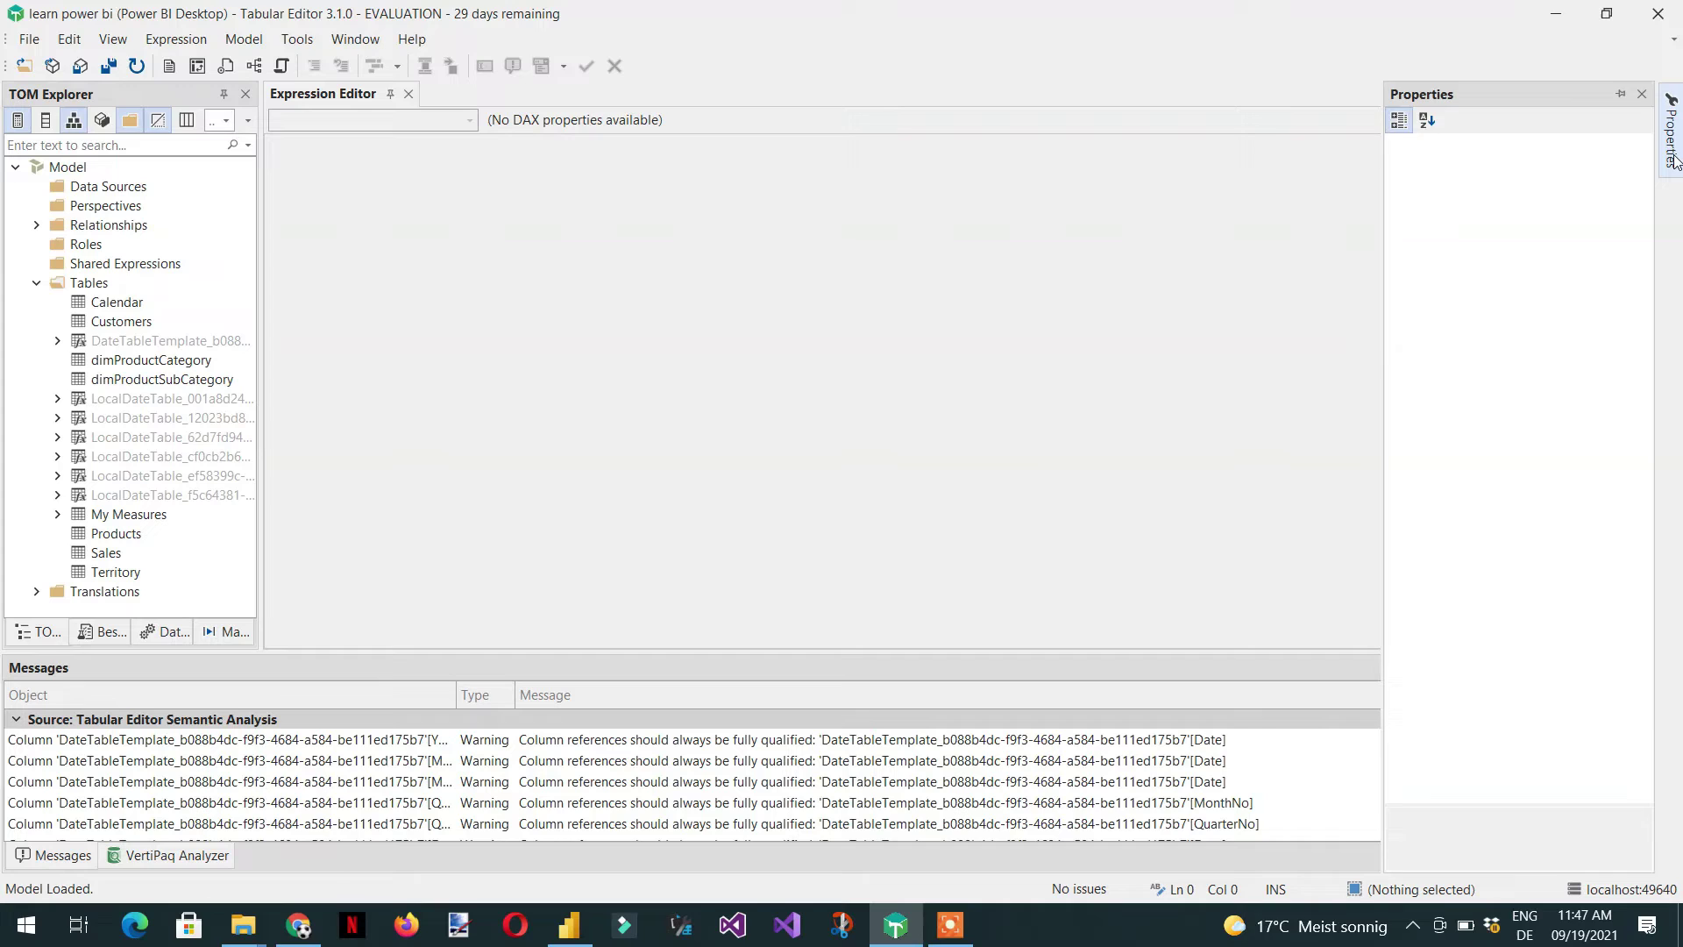
- Try docking the TOM Explorer on the opposite side of the workspace and return it to its original place
left_click(81, 91)
left_click_drag(81, 91, 910, 372)
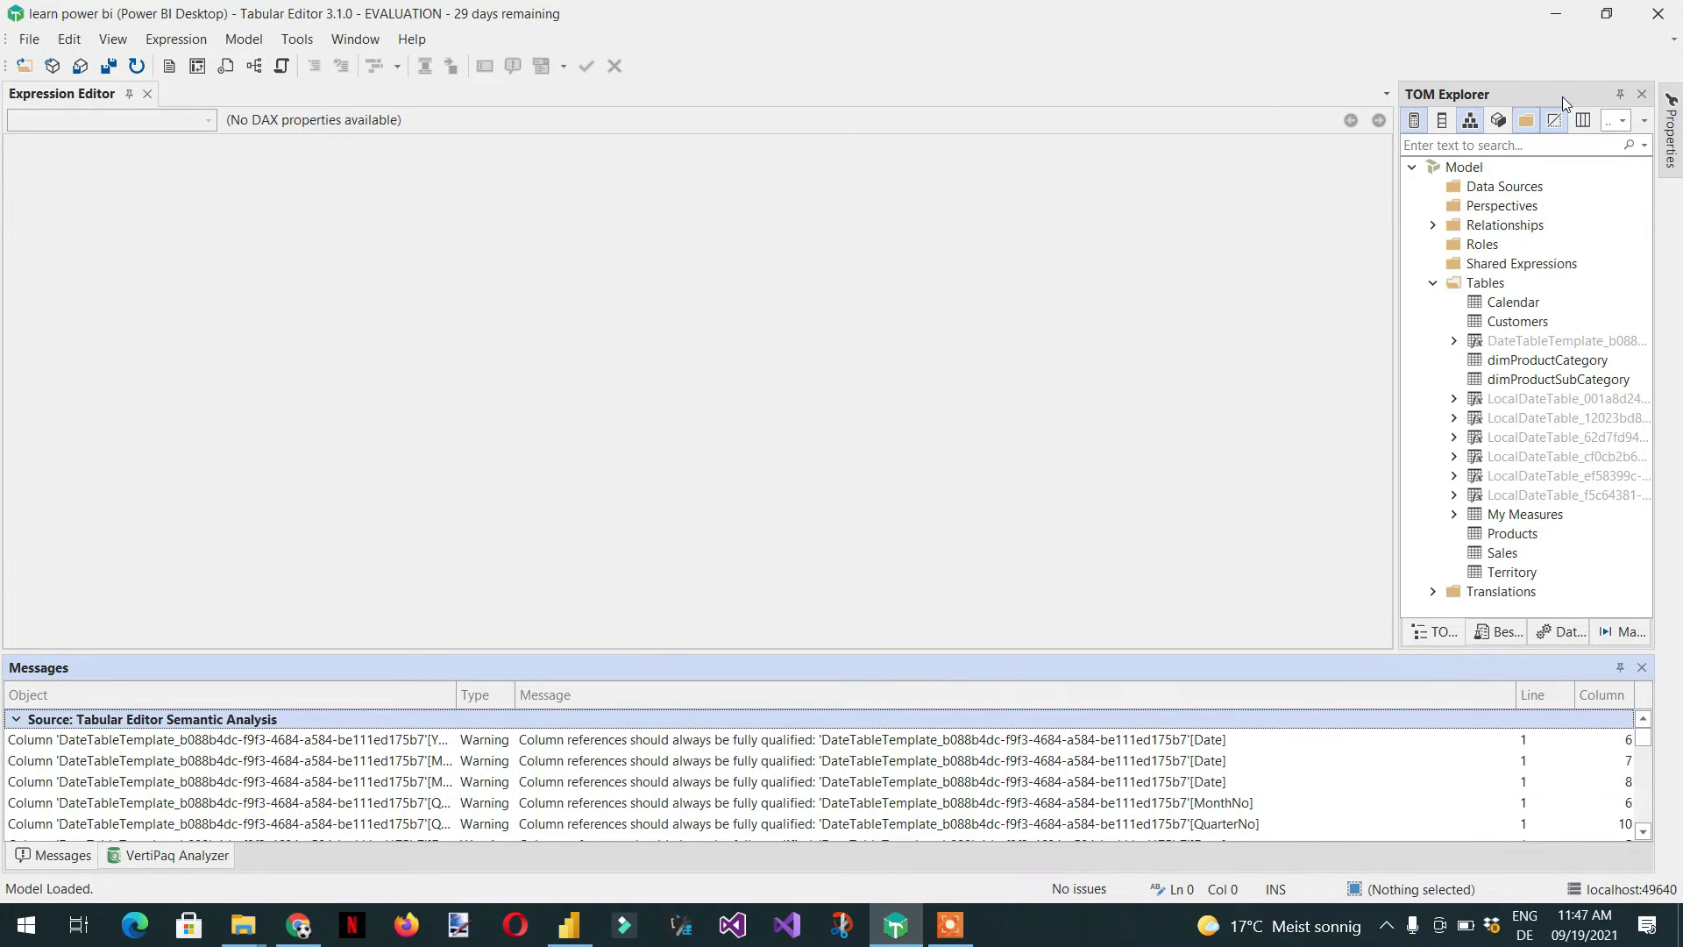
left_click_drag(1555, 96, 749, 375)
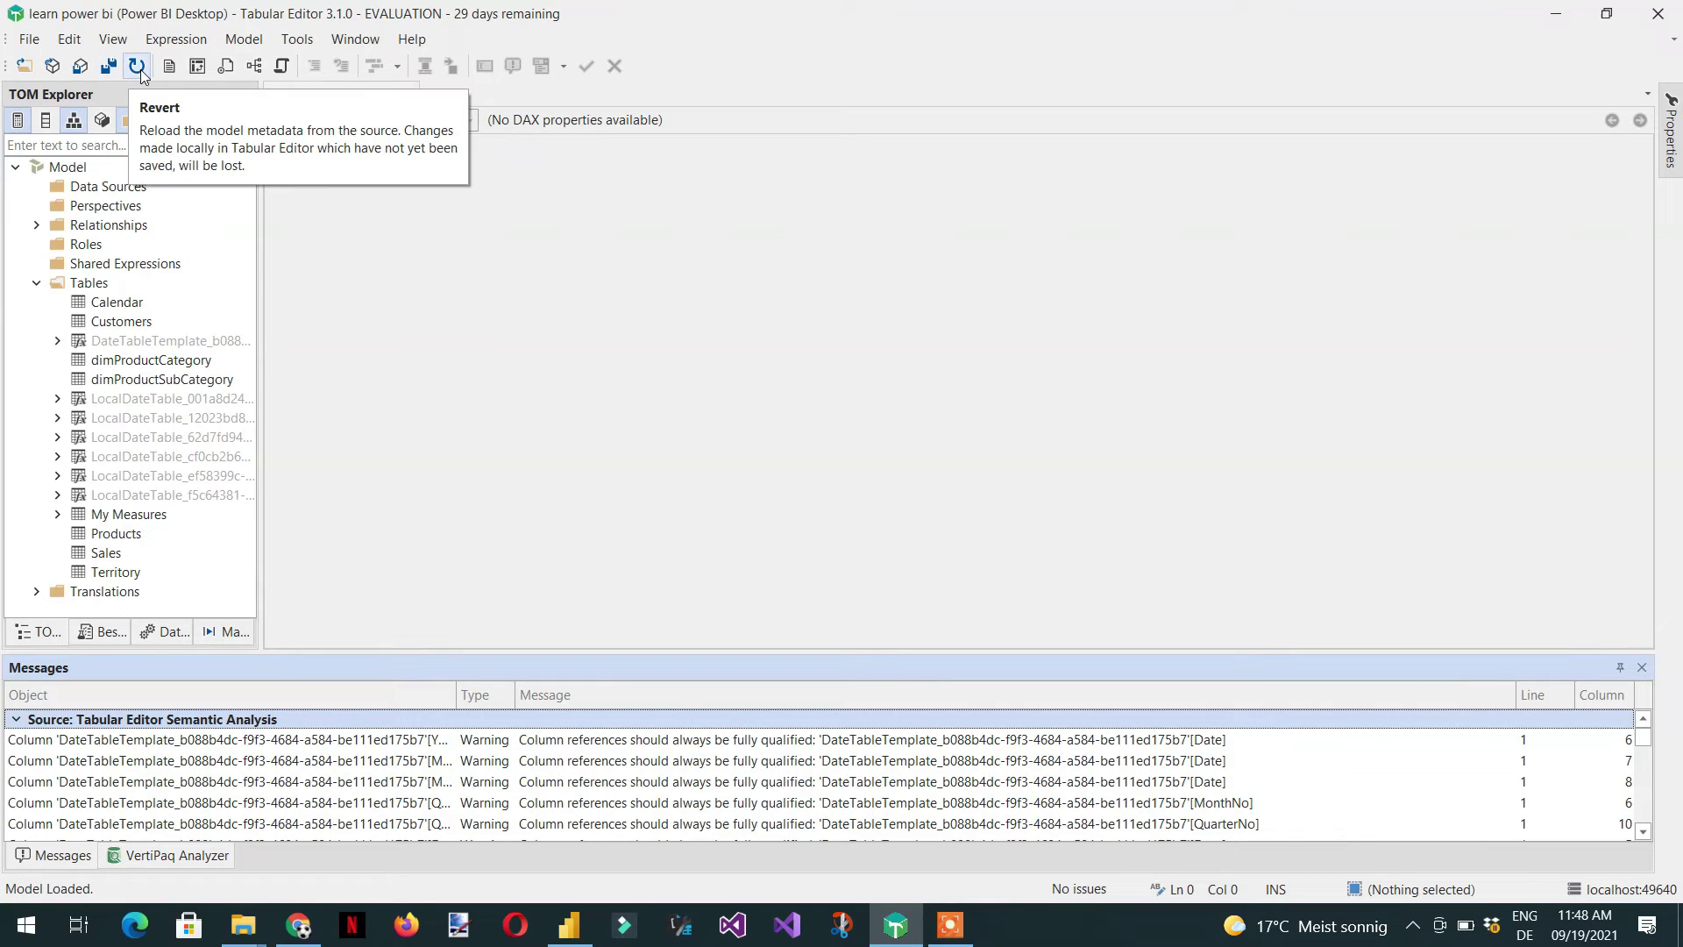
- Create a new data model diagram containing the Sales table and all its related tables
left_click(254, 66)
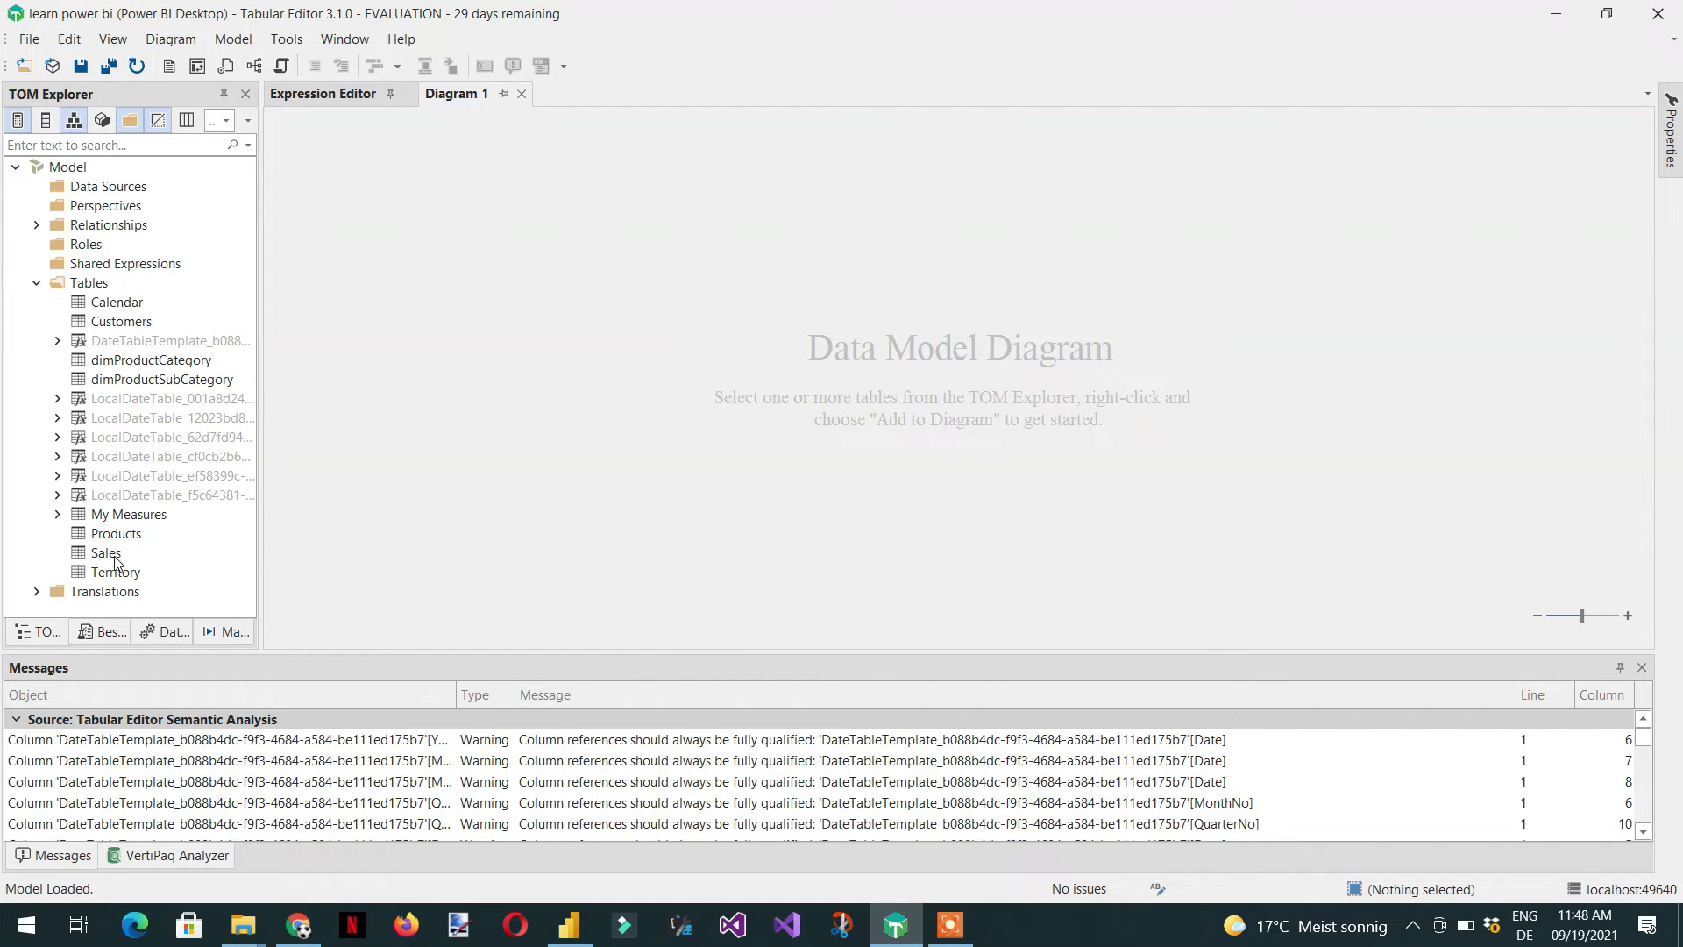
left_click_drag(106, 559, 670, 463)
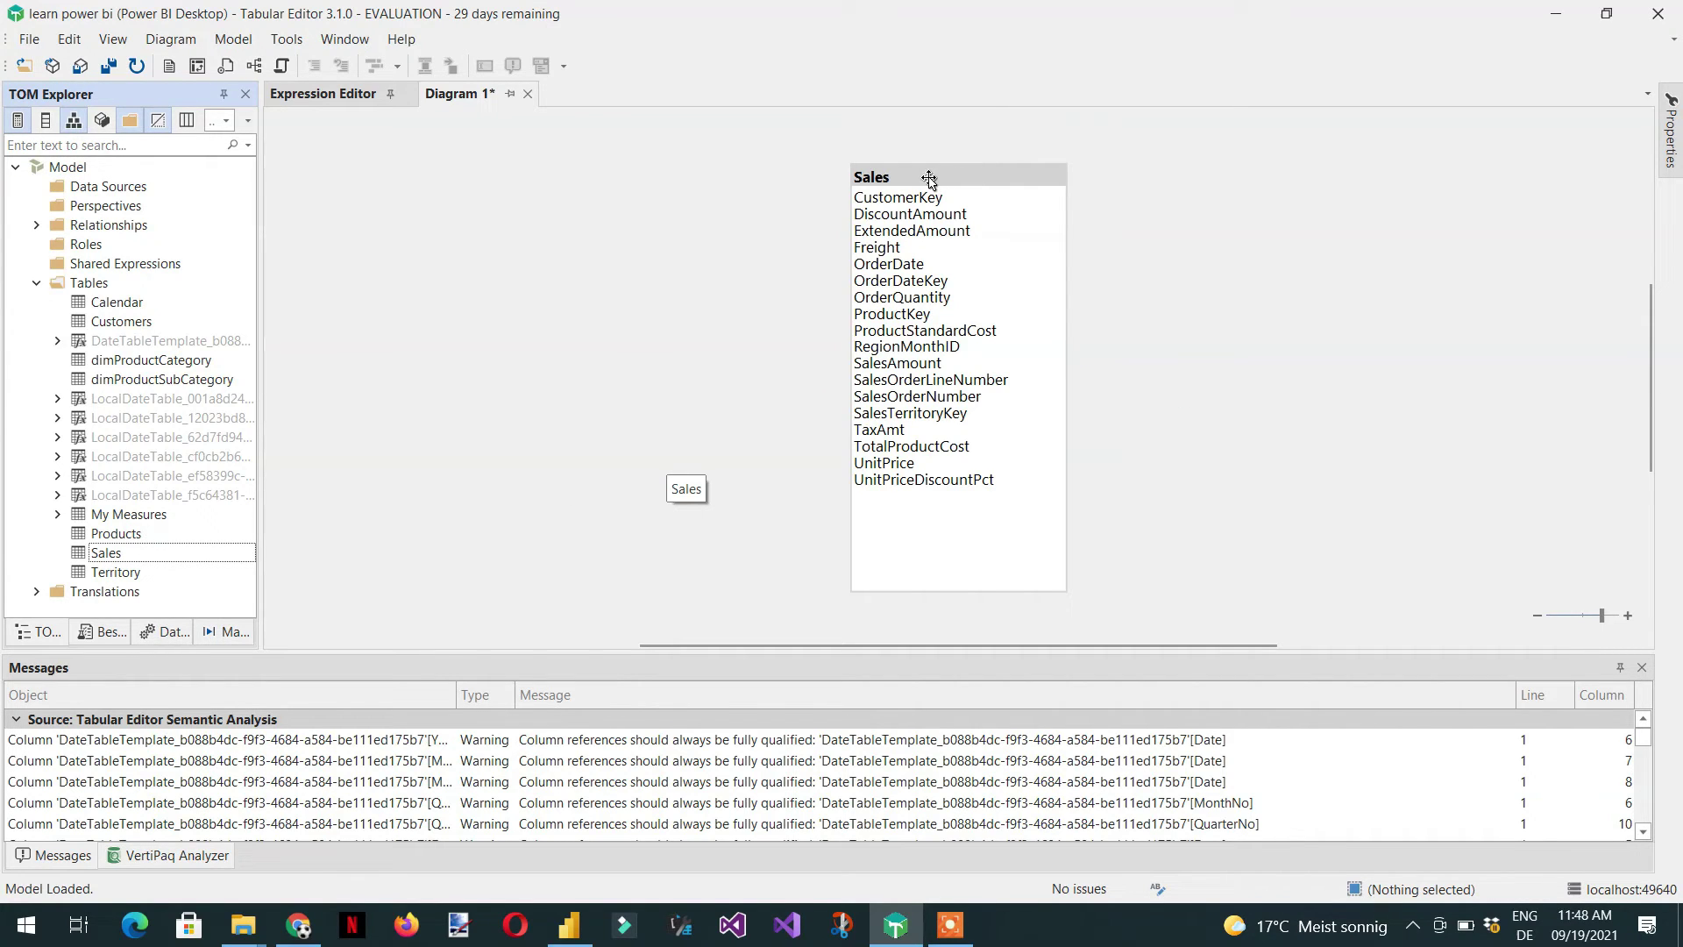
right_click(928, 178)
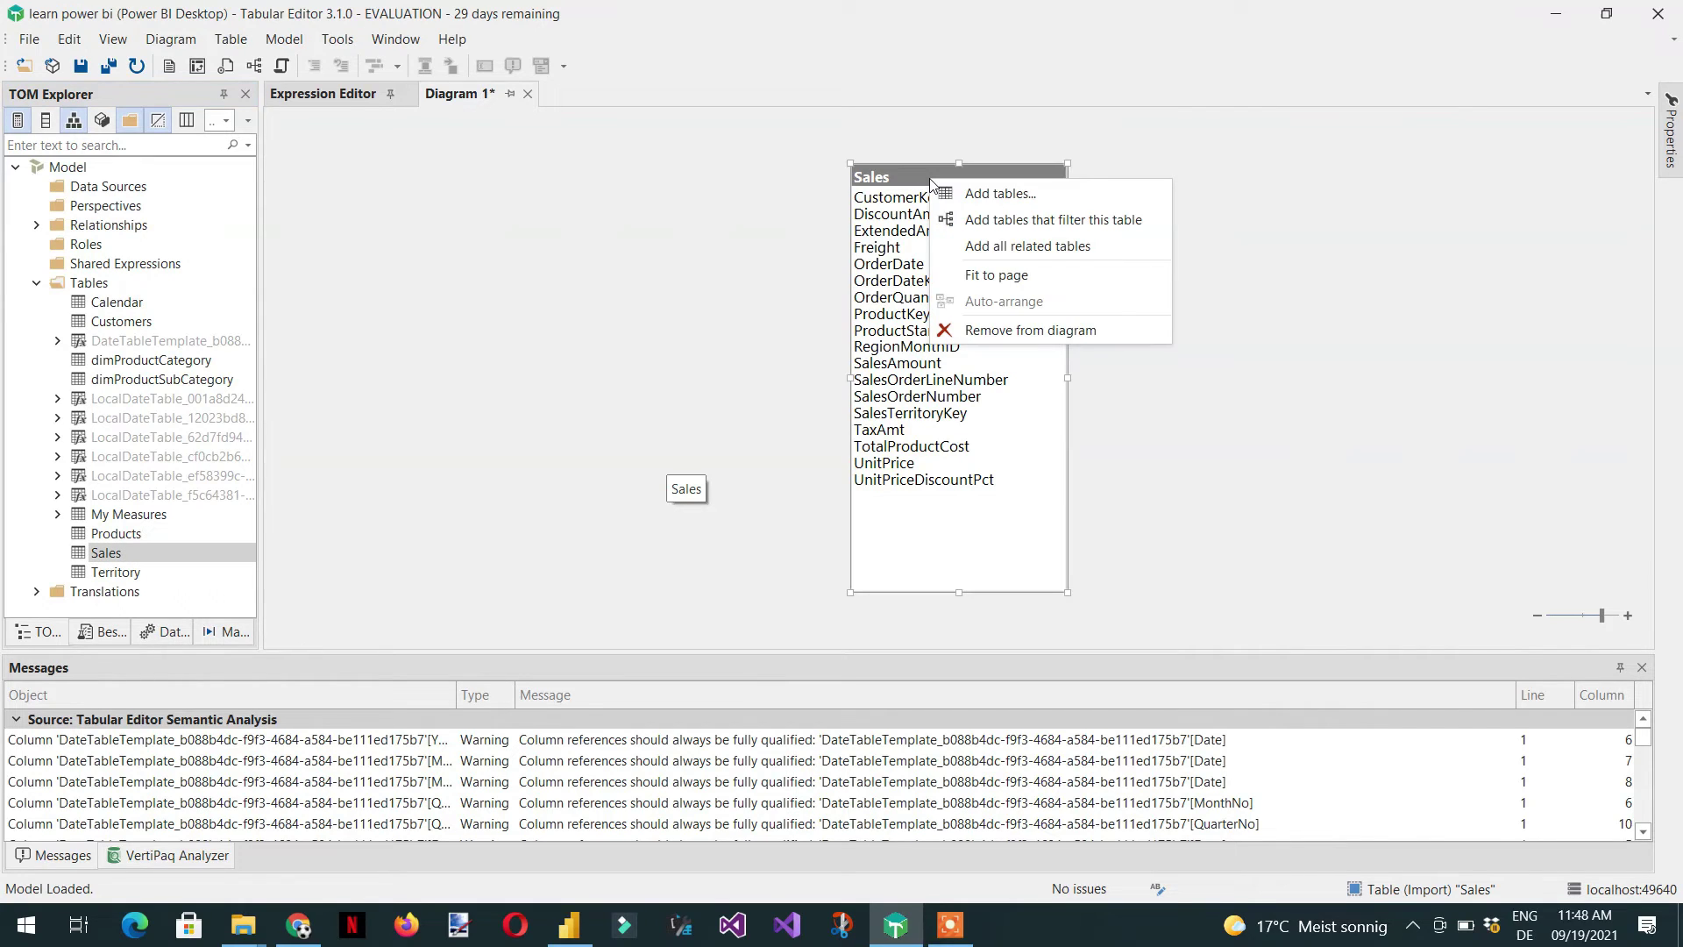
left_click(1051, 254)
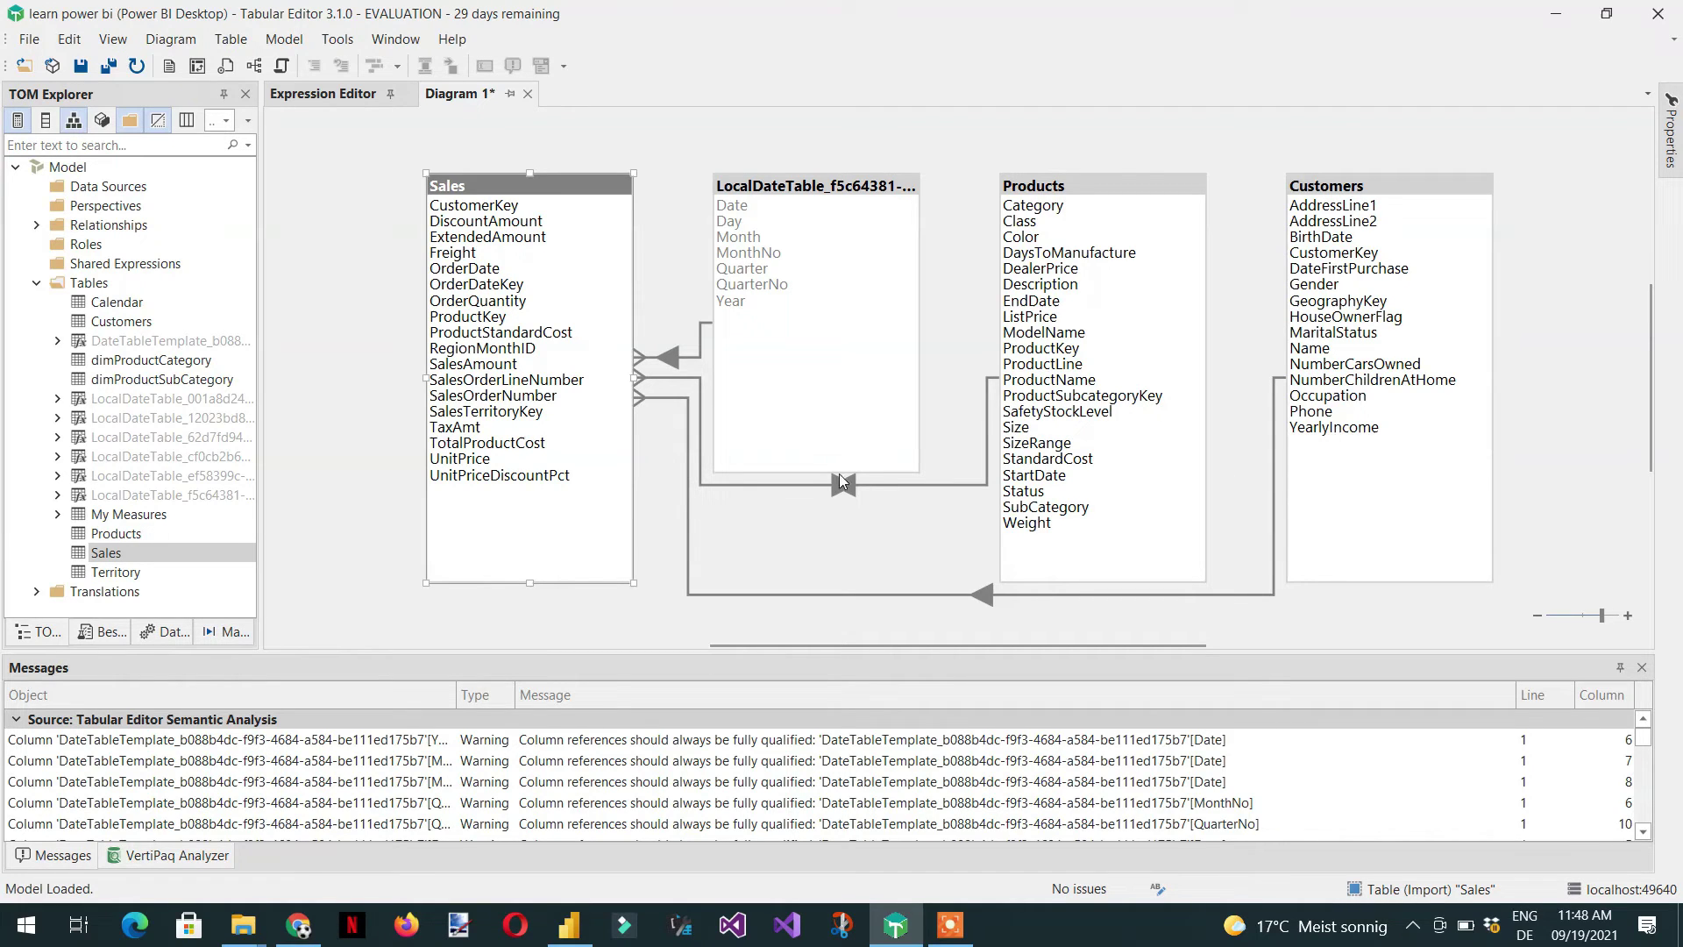
- Add the tables that filter Sales to the diagram and select the relationship on the Customers GeographyKey column
right_click(565, 192)
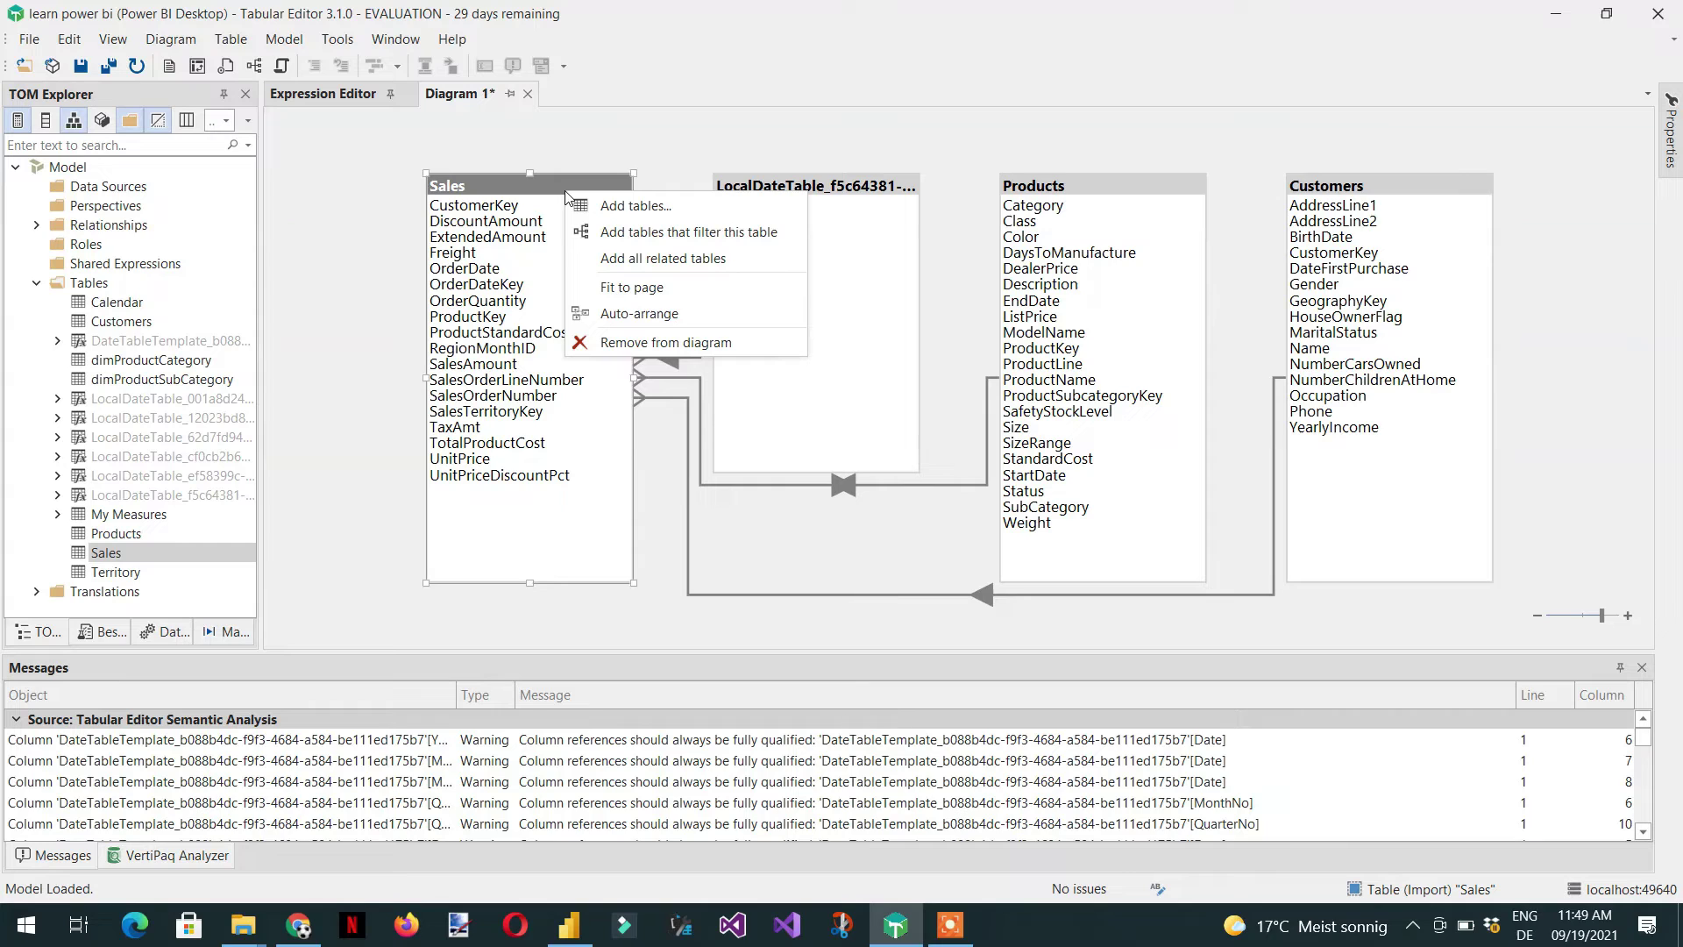
left_click(713, 233)
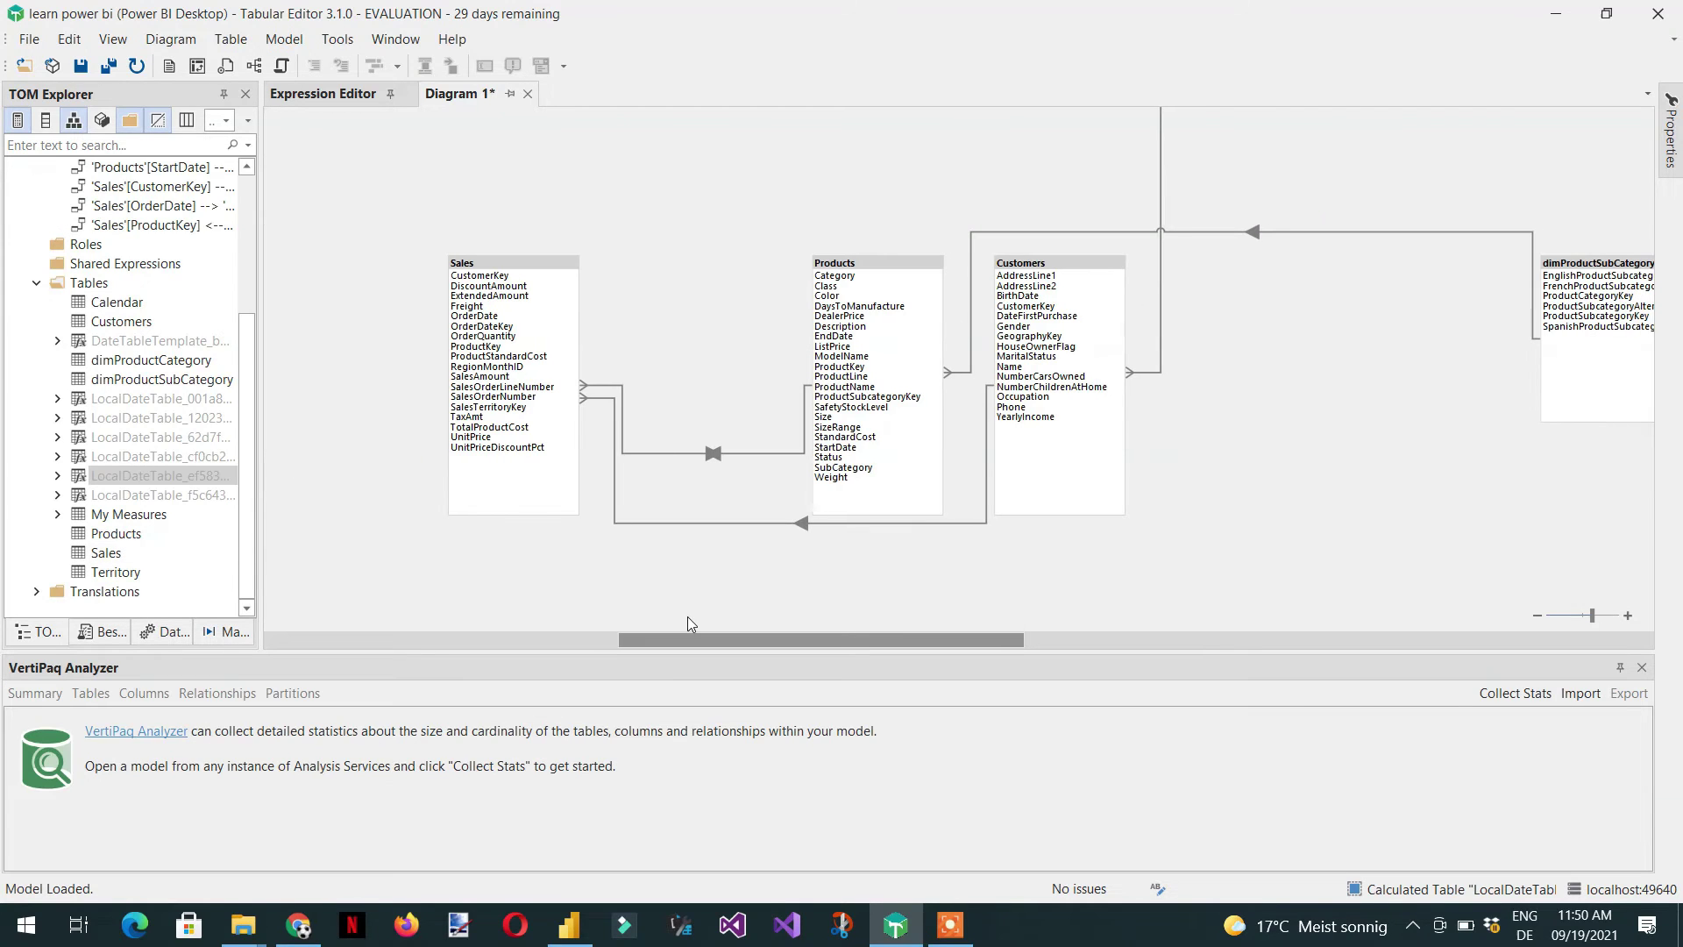
left_click(1159, 131)
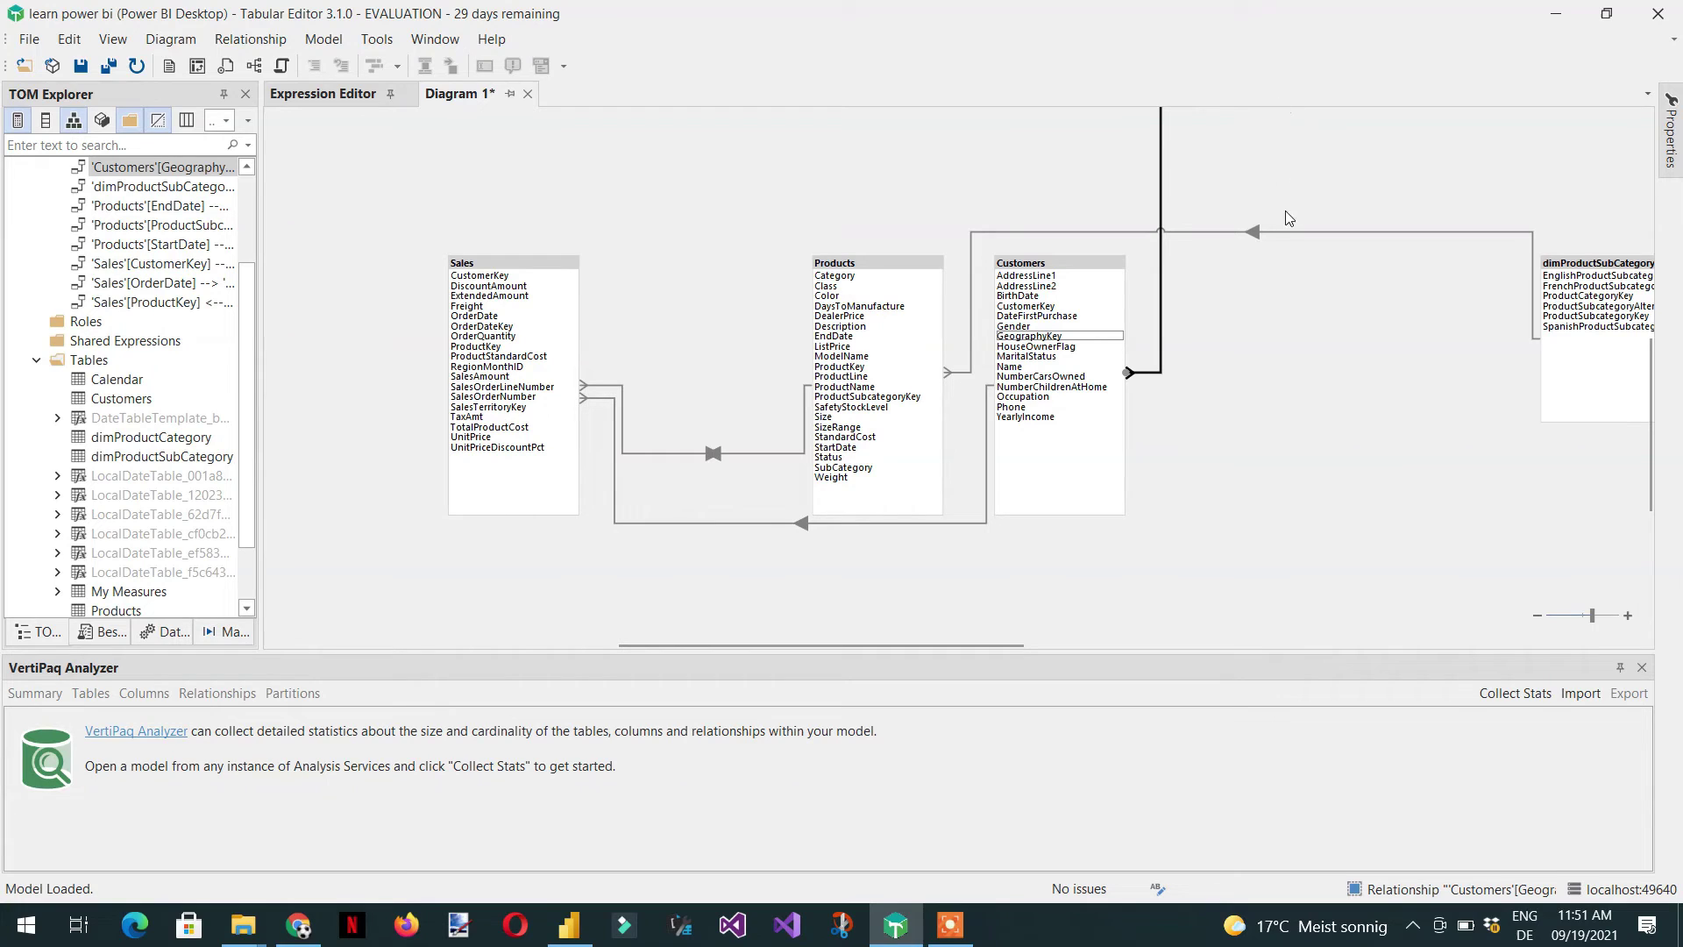
left_click(480, 265)
right_click(480, 267)
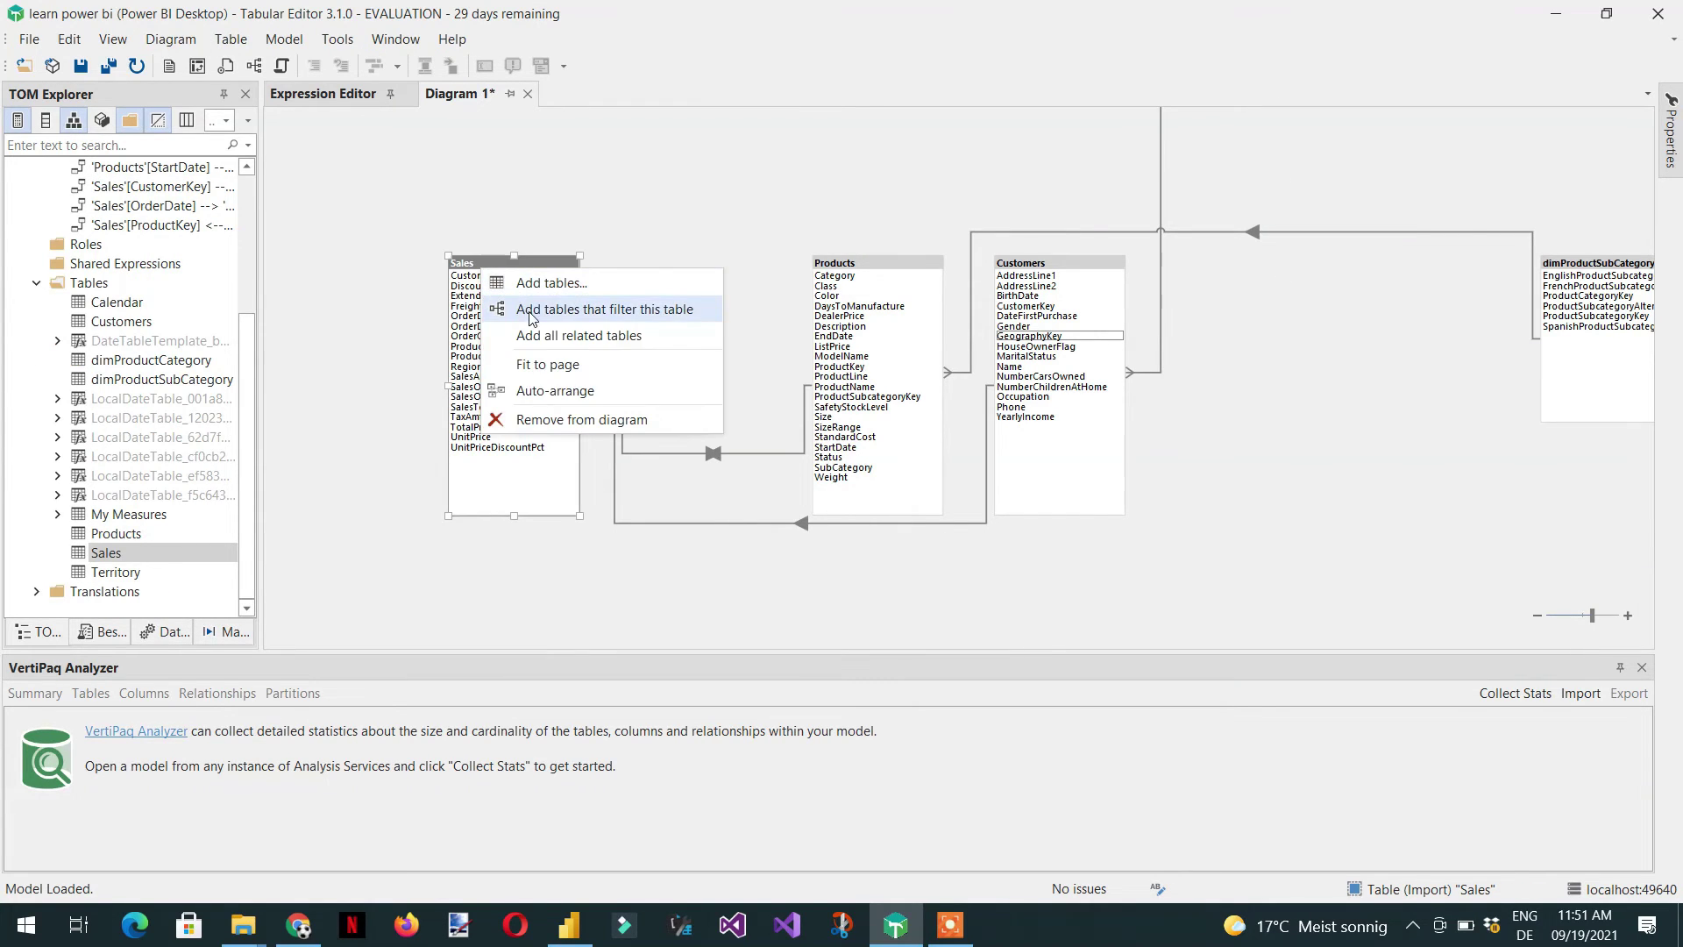
left_click(644, 316)
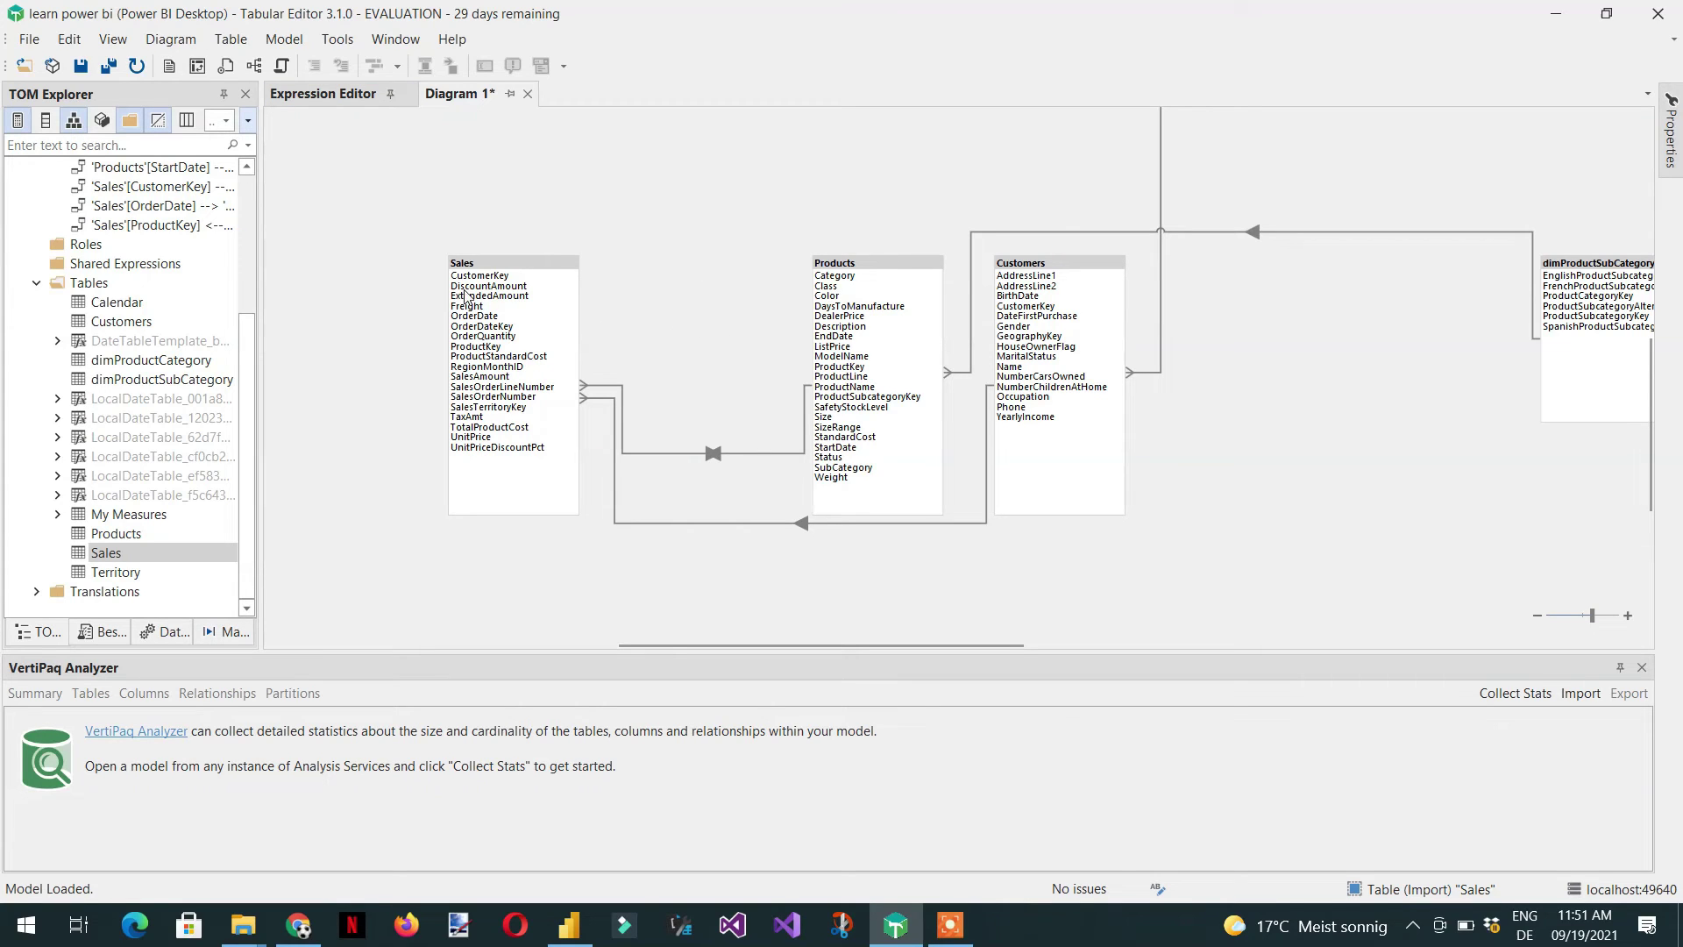
- Switch to Power BI Desktop to examine the table relationships in the model view, and return to Tabular Editor 3
left_click(569, 924)
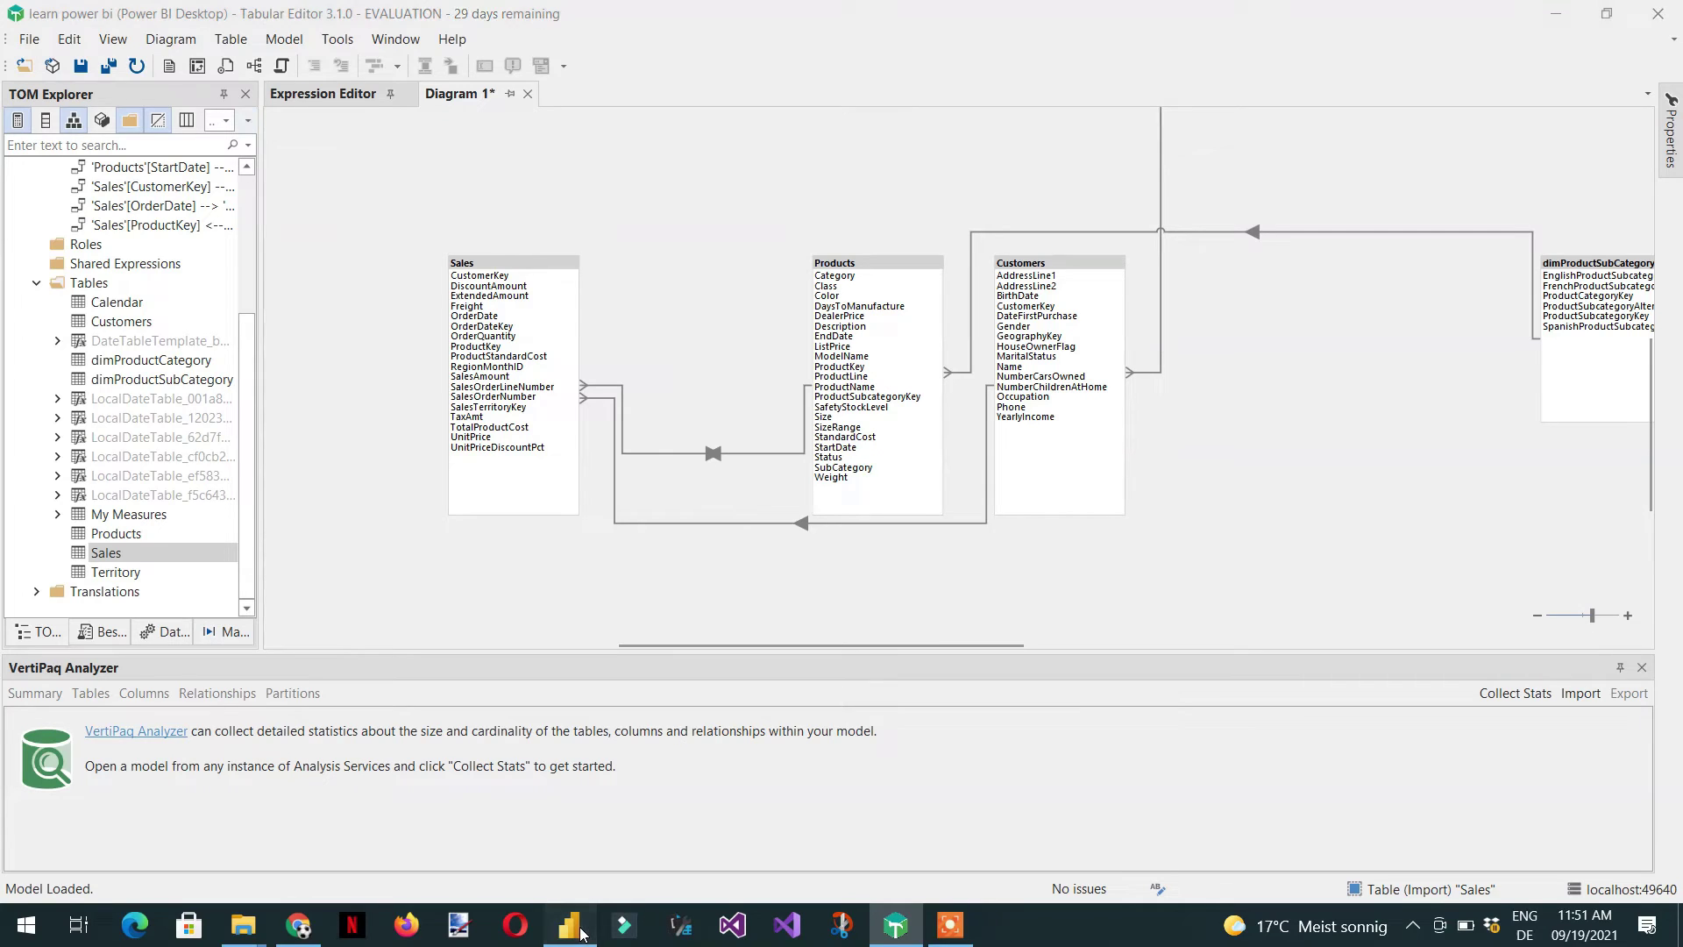
left_click(26, 291)
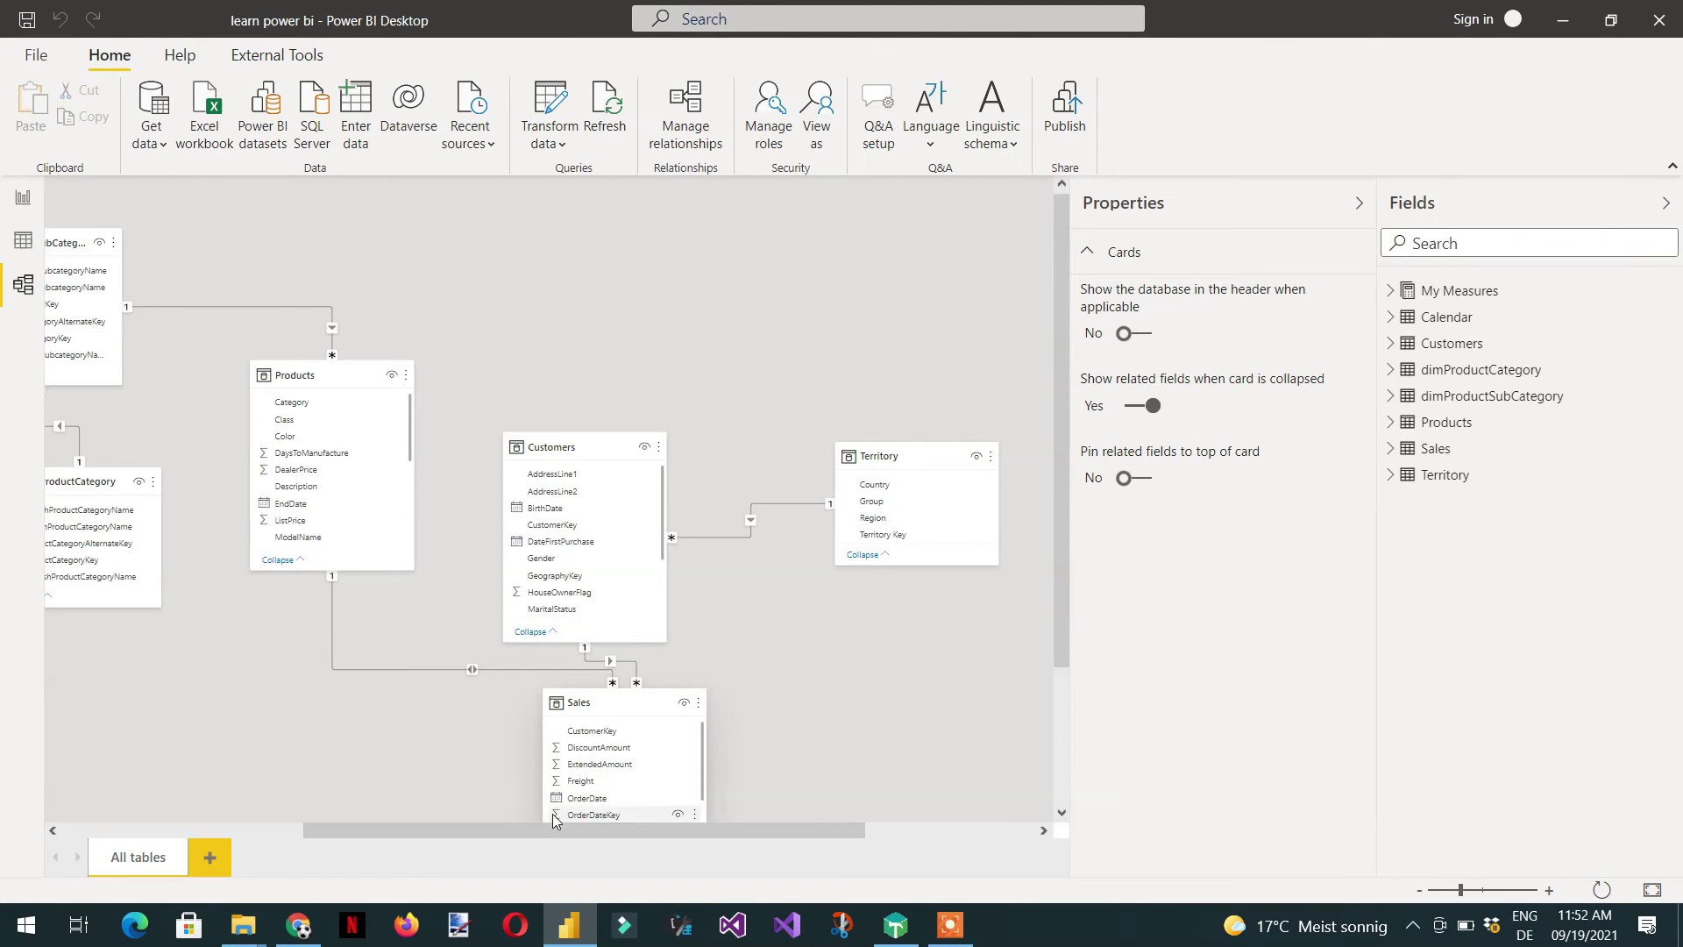
left_click_drag(543, 831, 386, 829)
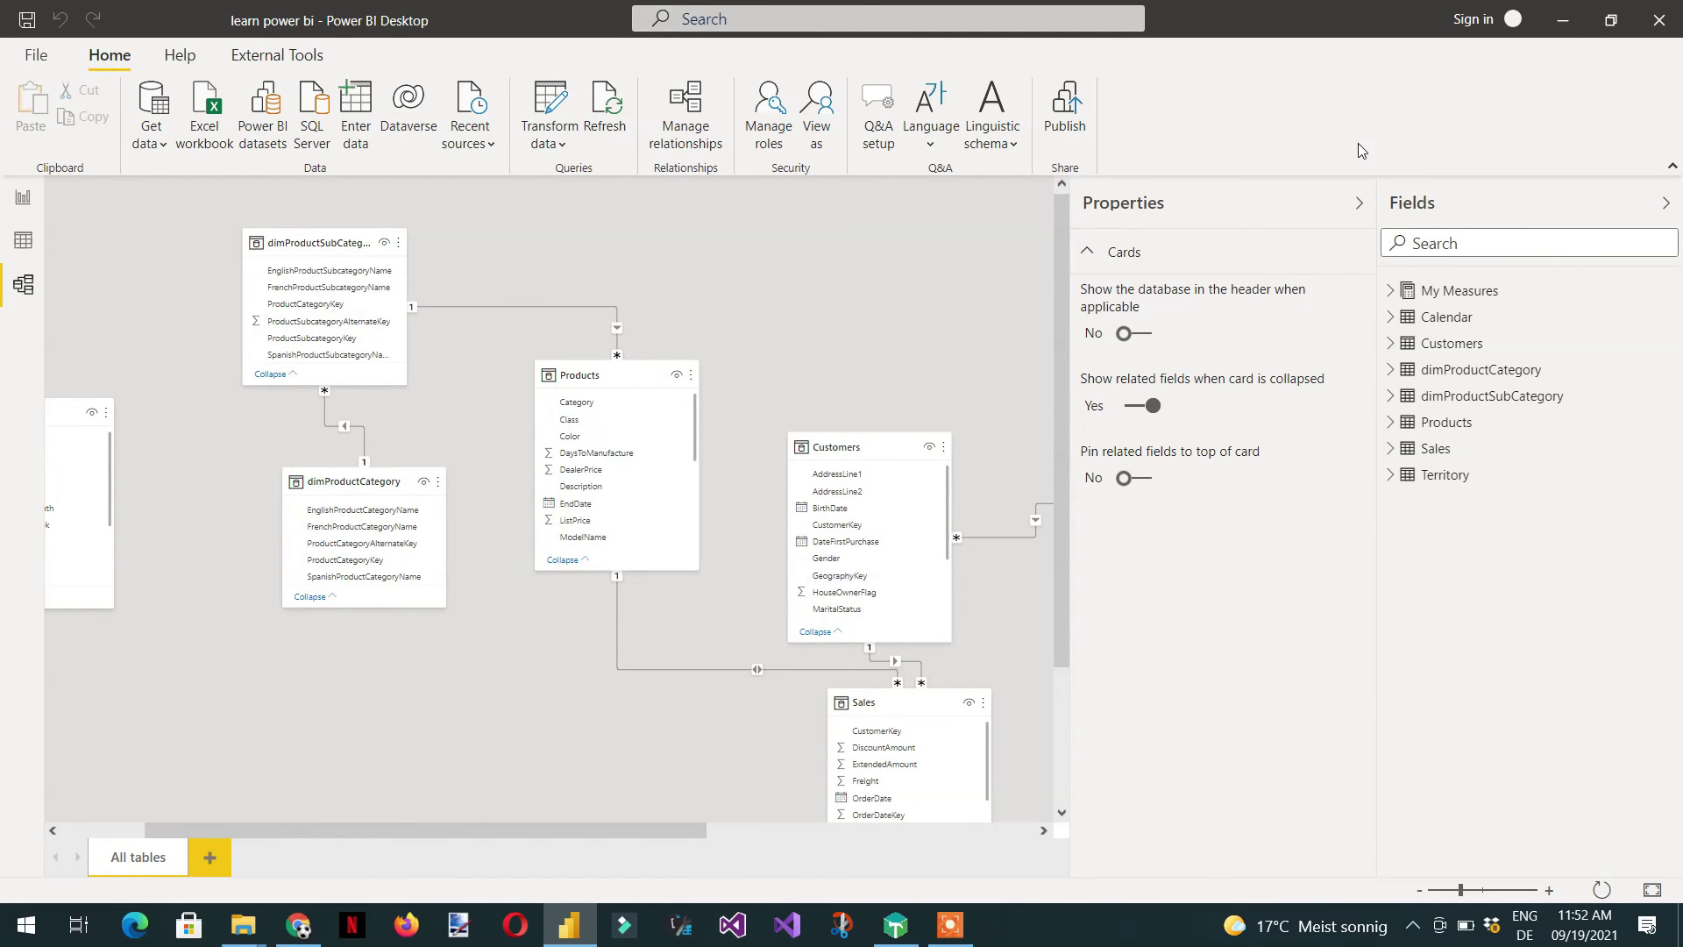
left_click(1564, 16)
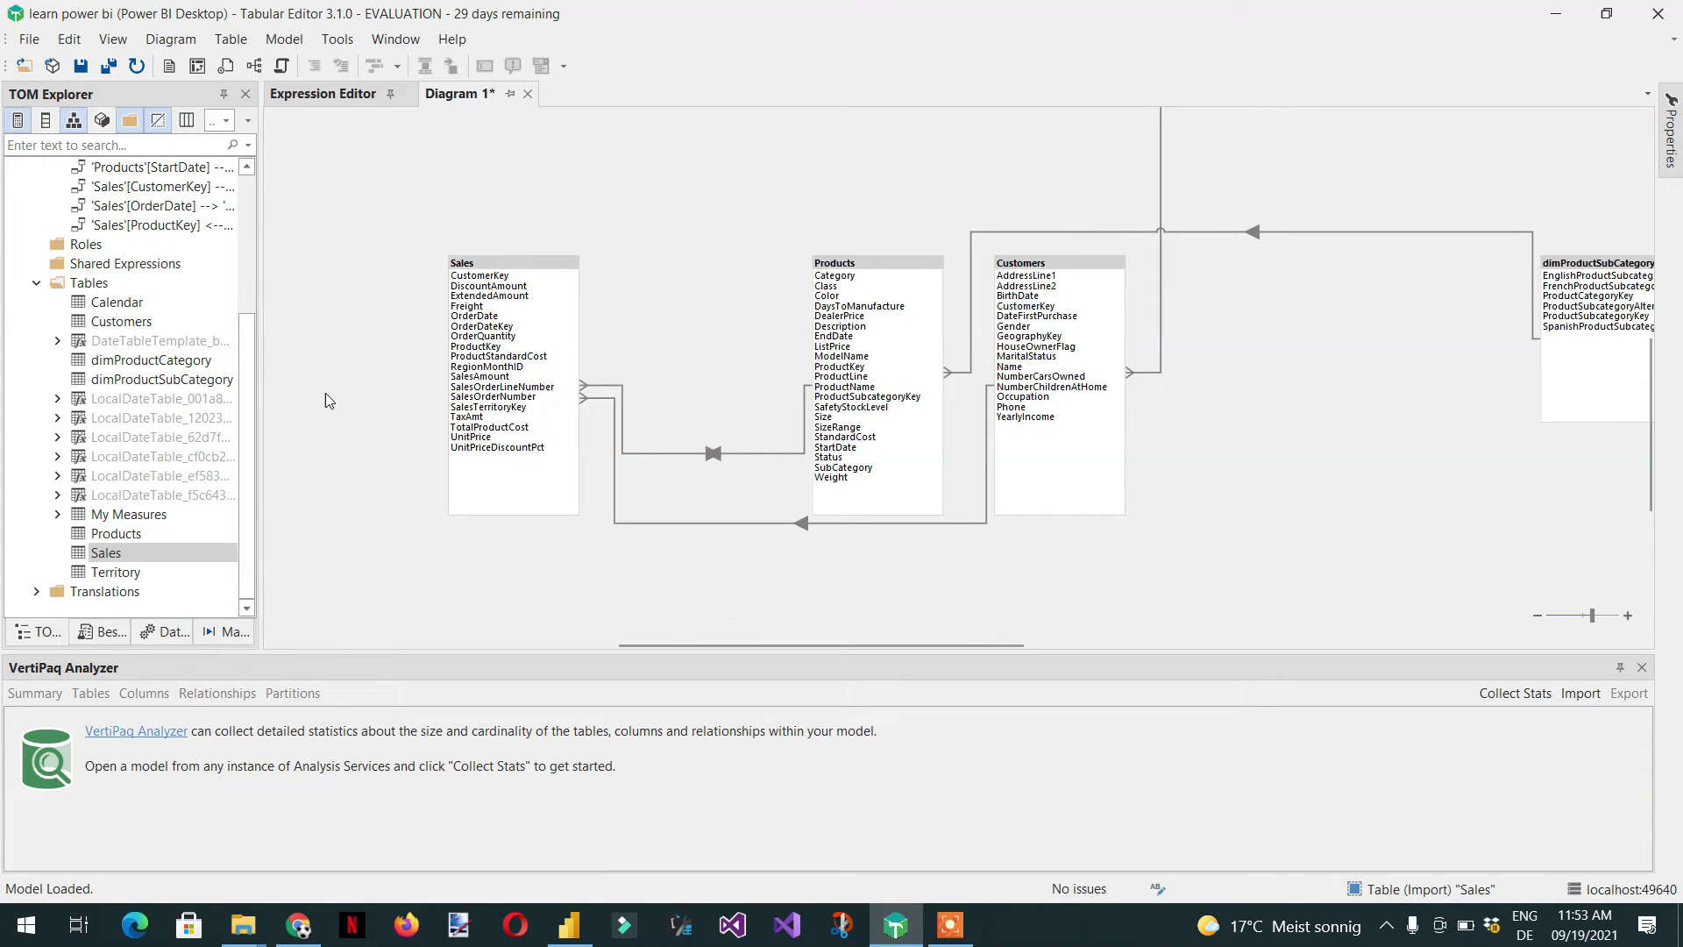
- Preview the data of the Products table and dock the preview beside the diagram
left_click(104, 536)
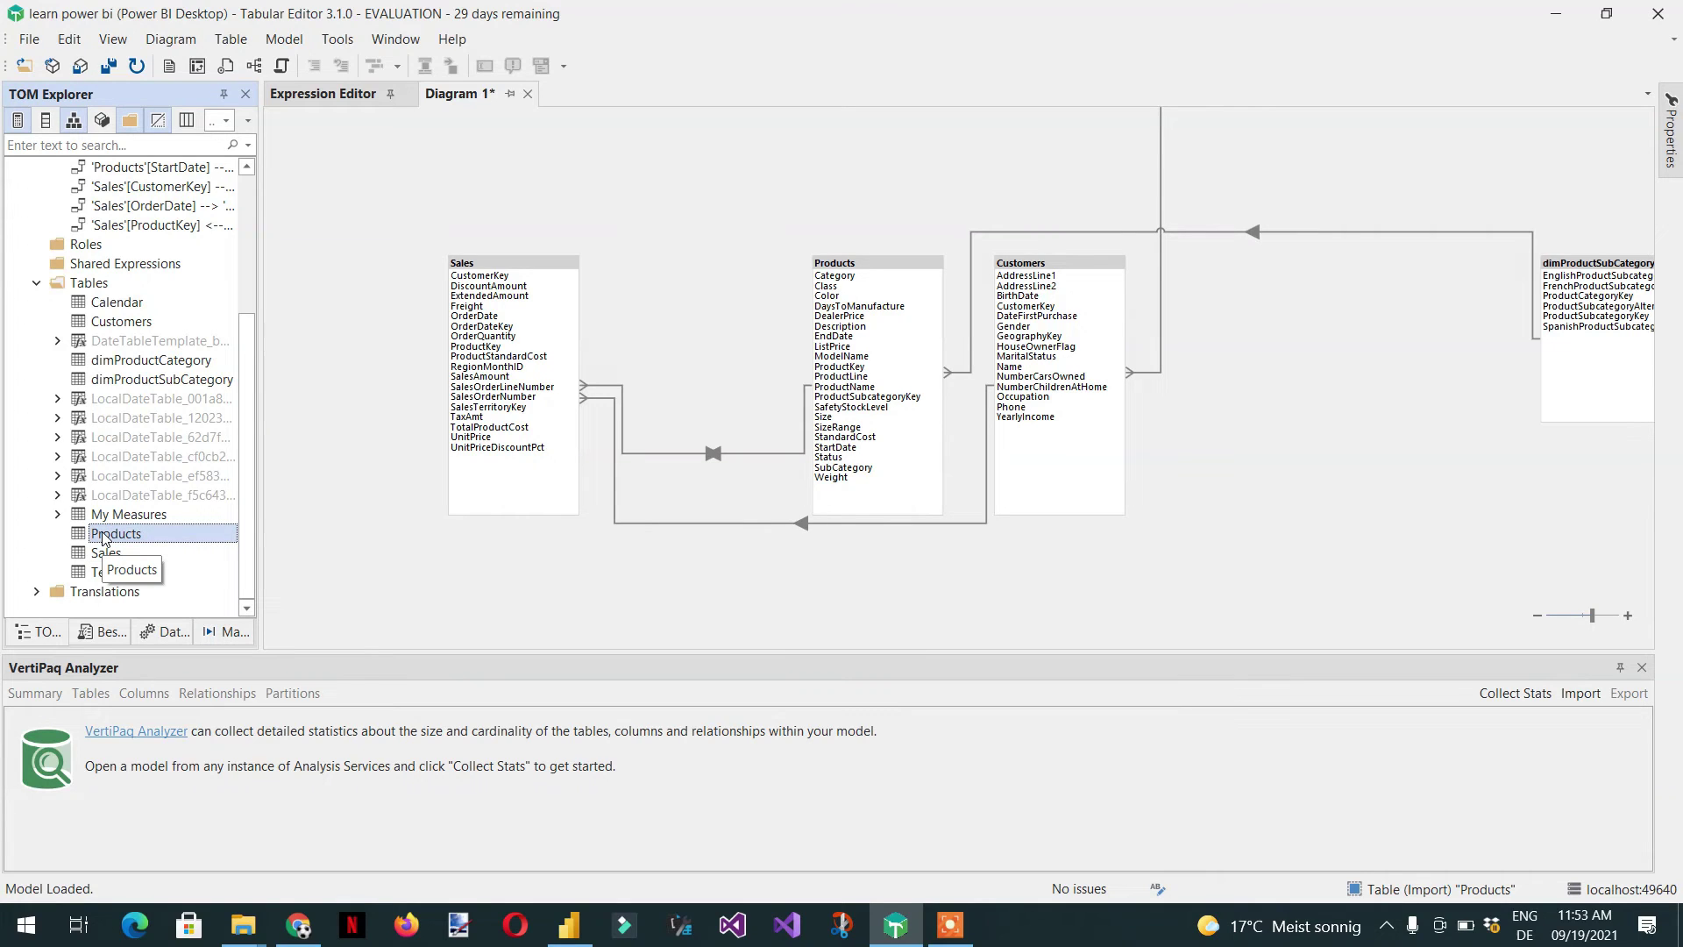
right_click(103, 538)
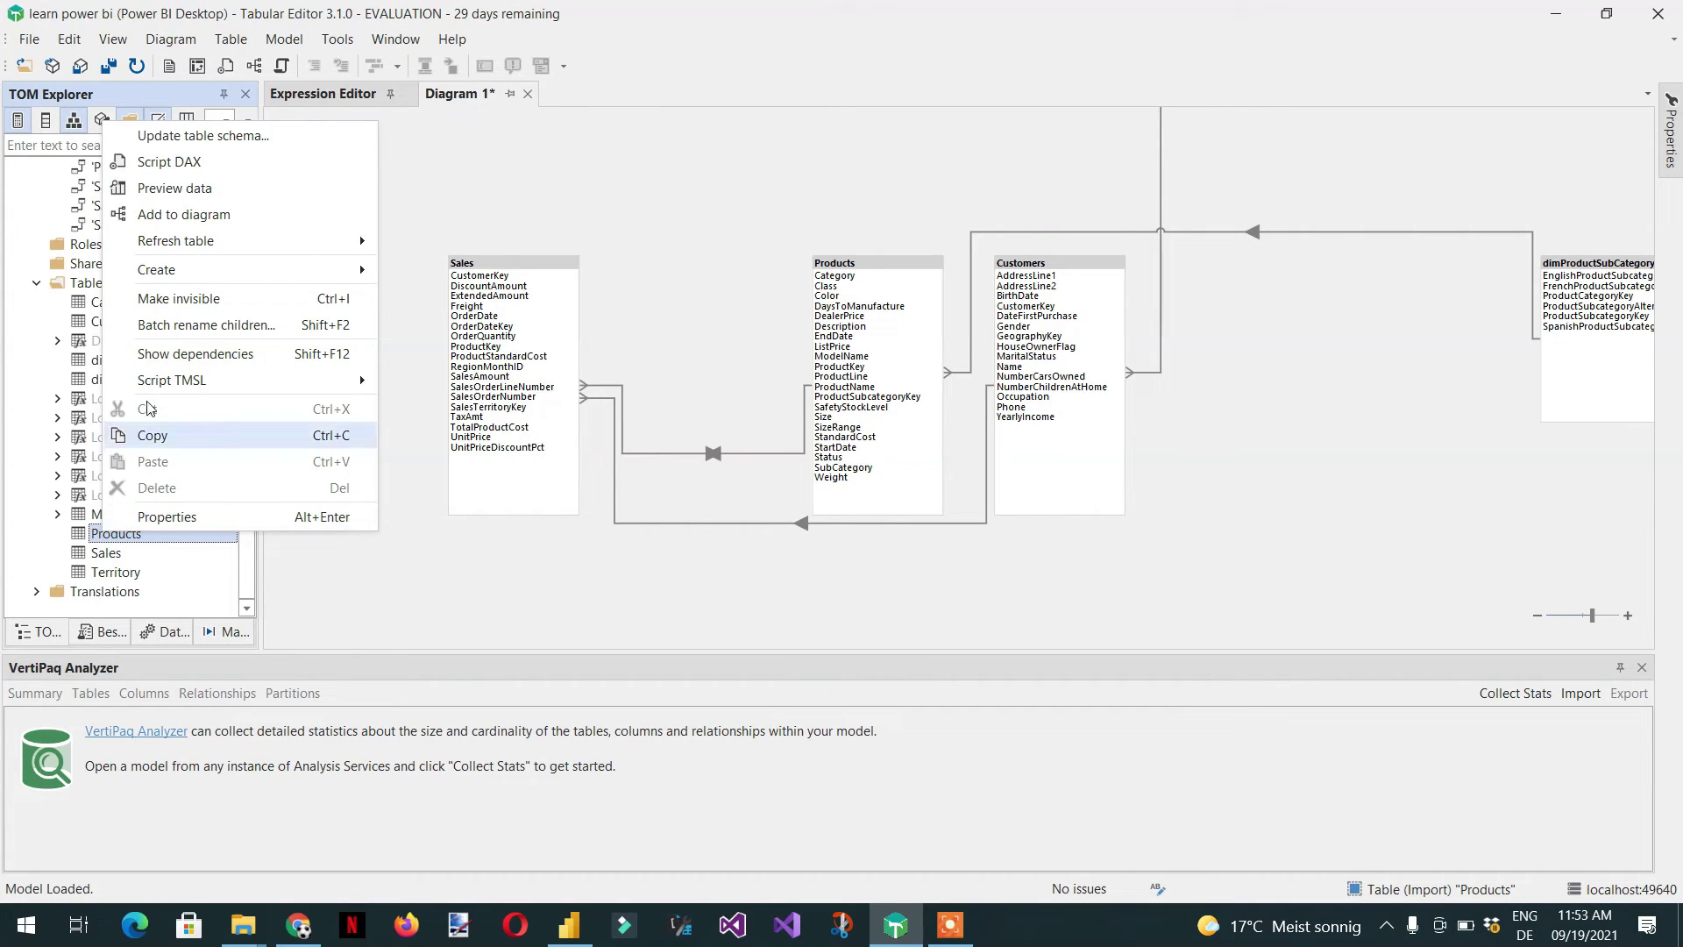
left_click(196, 188)
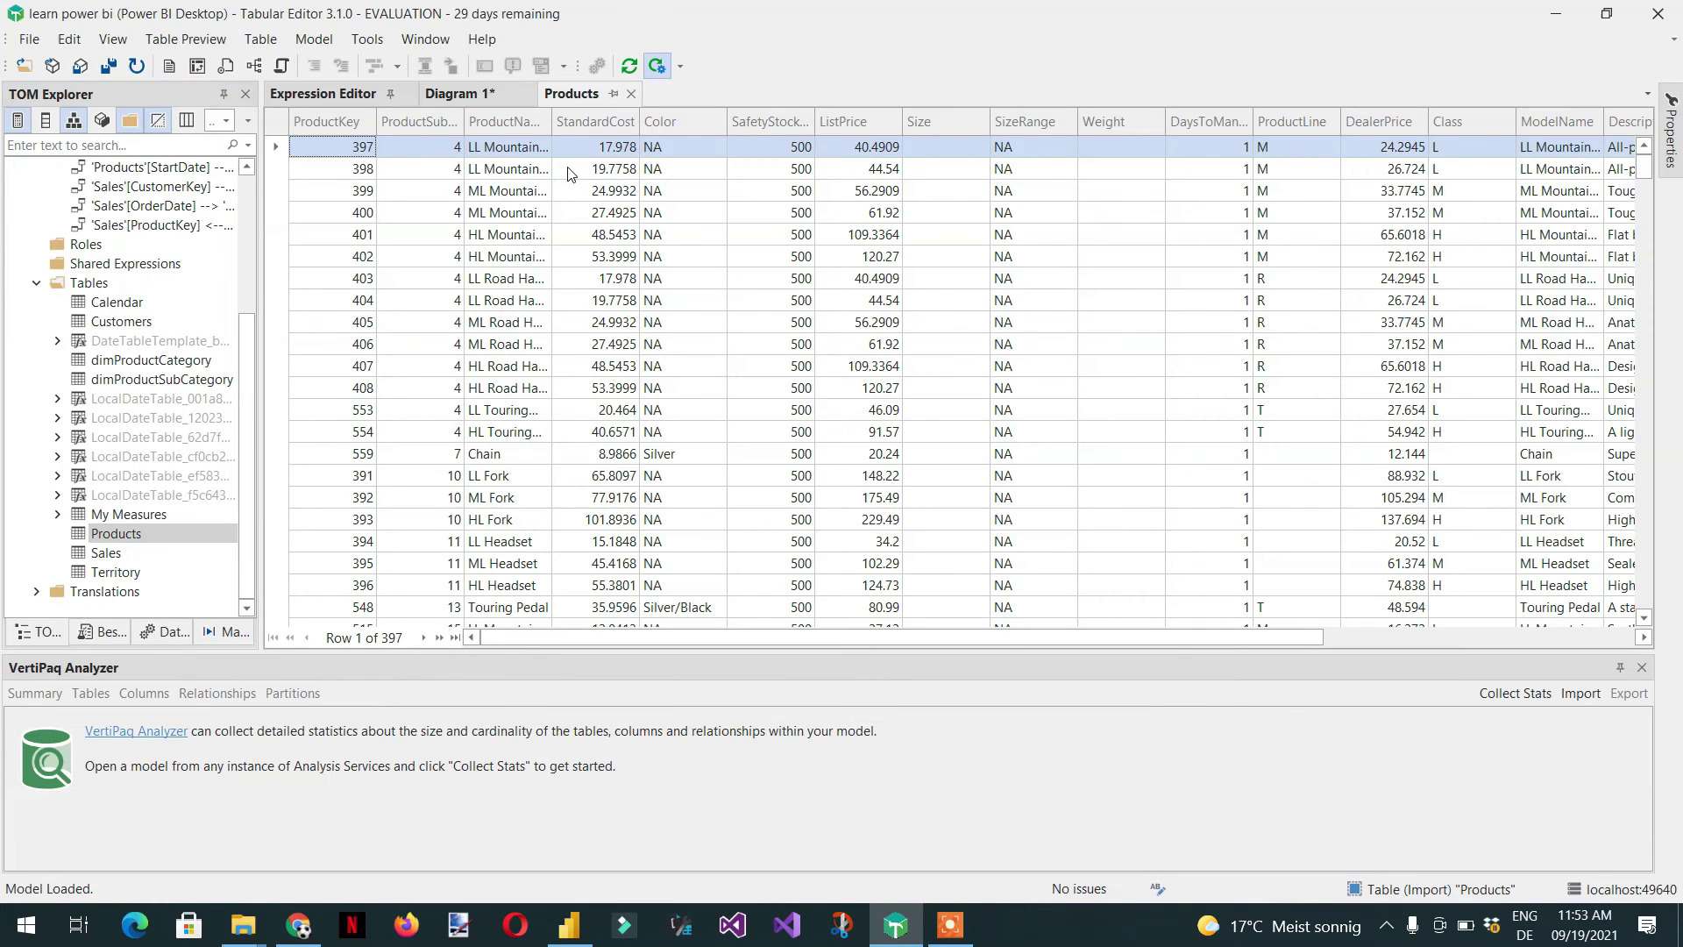
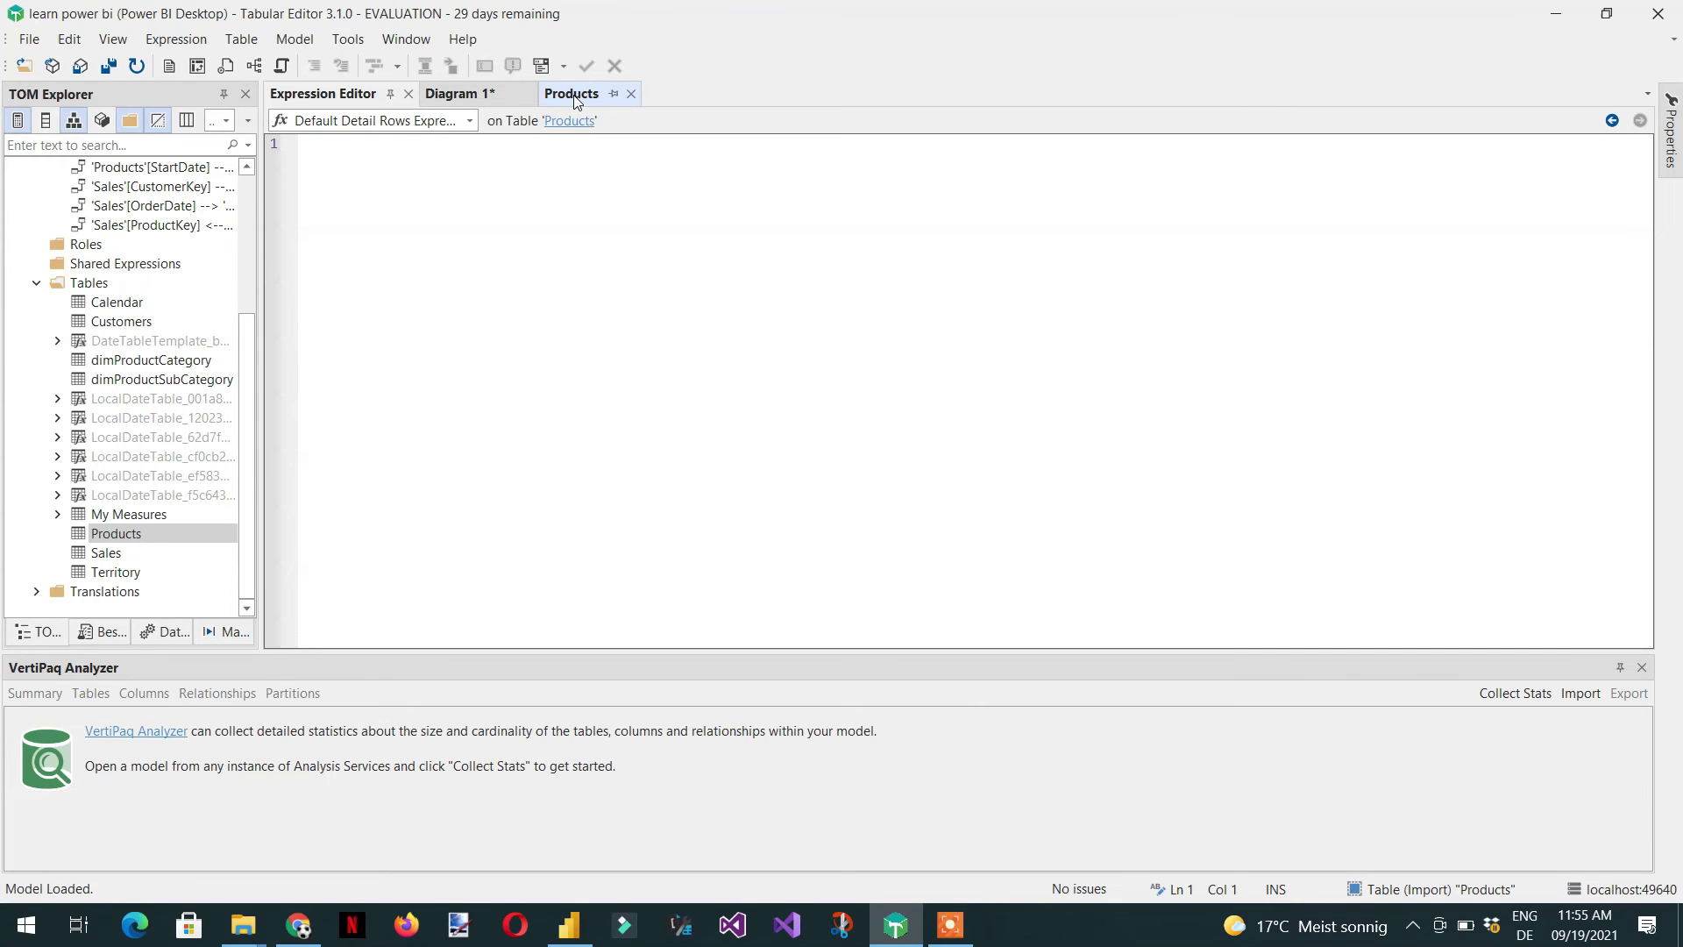
left_click_drag(575, 101, 1000, 363)
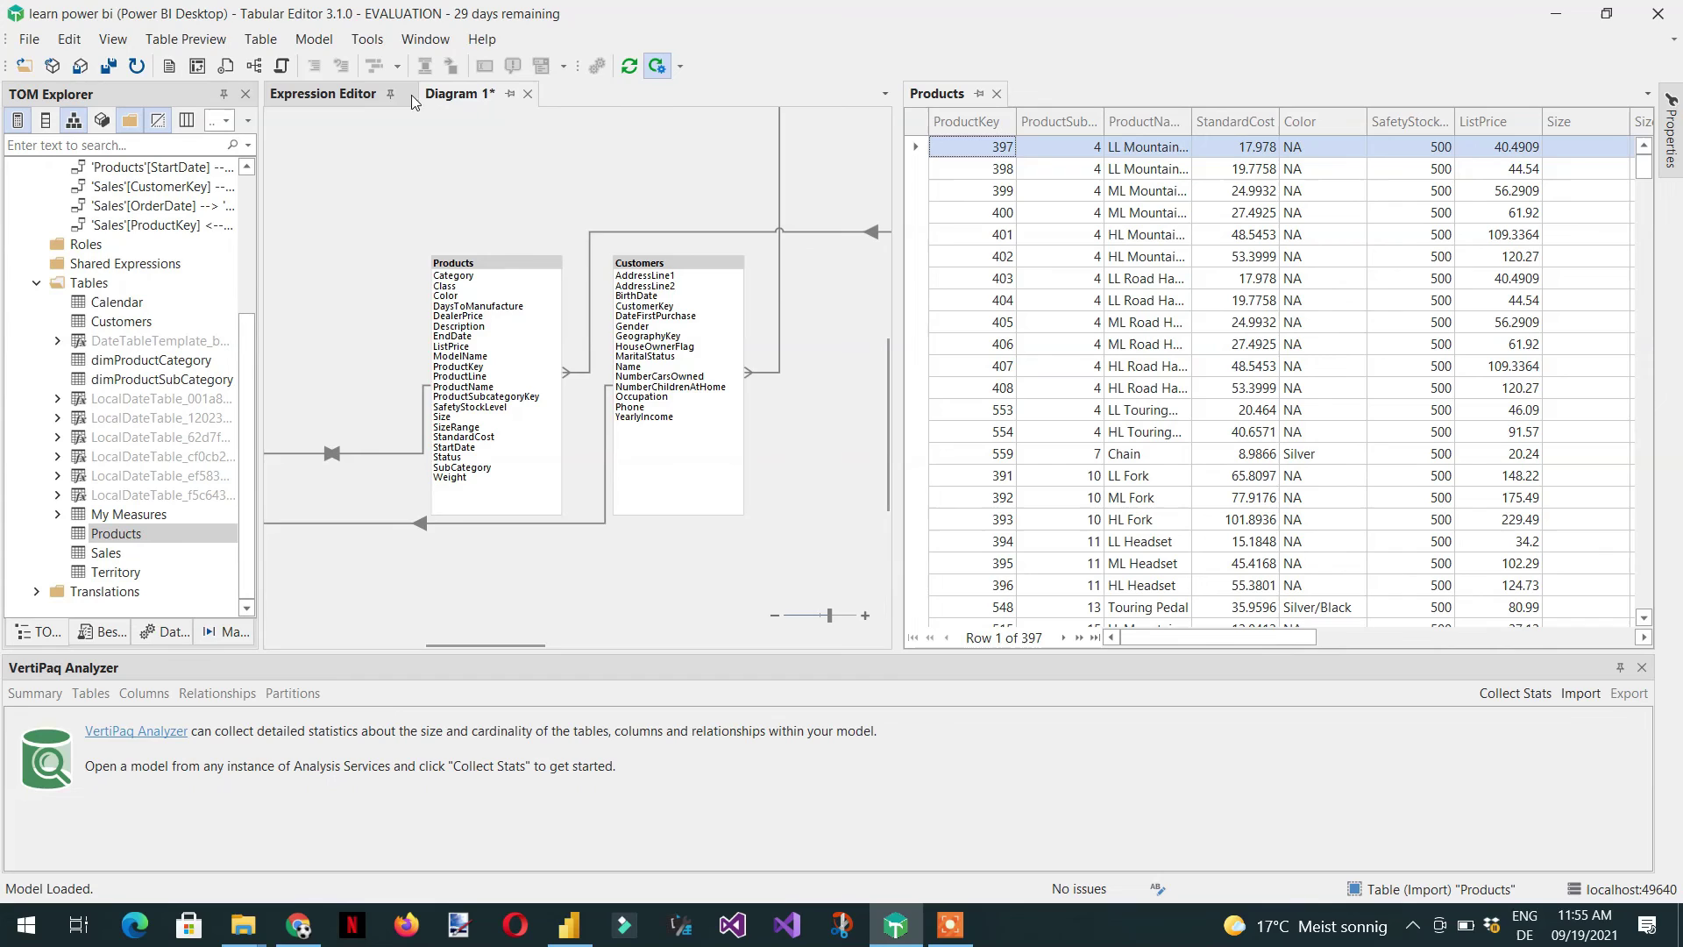
- Bring up the Expression Editor and preview the data of the Sales table
left_click(322, 94)
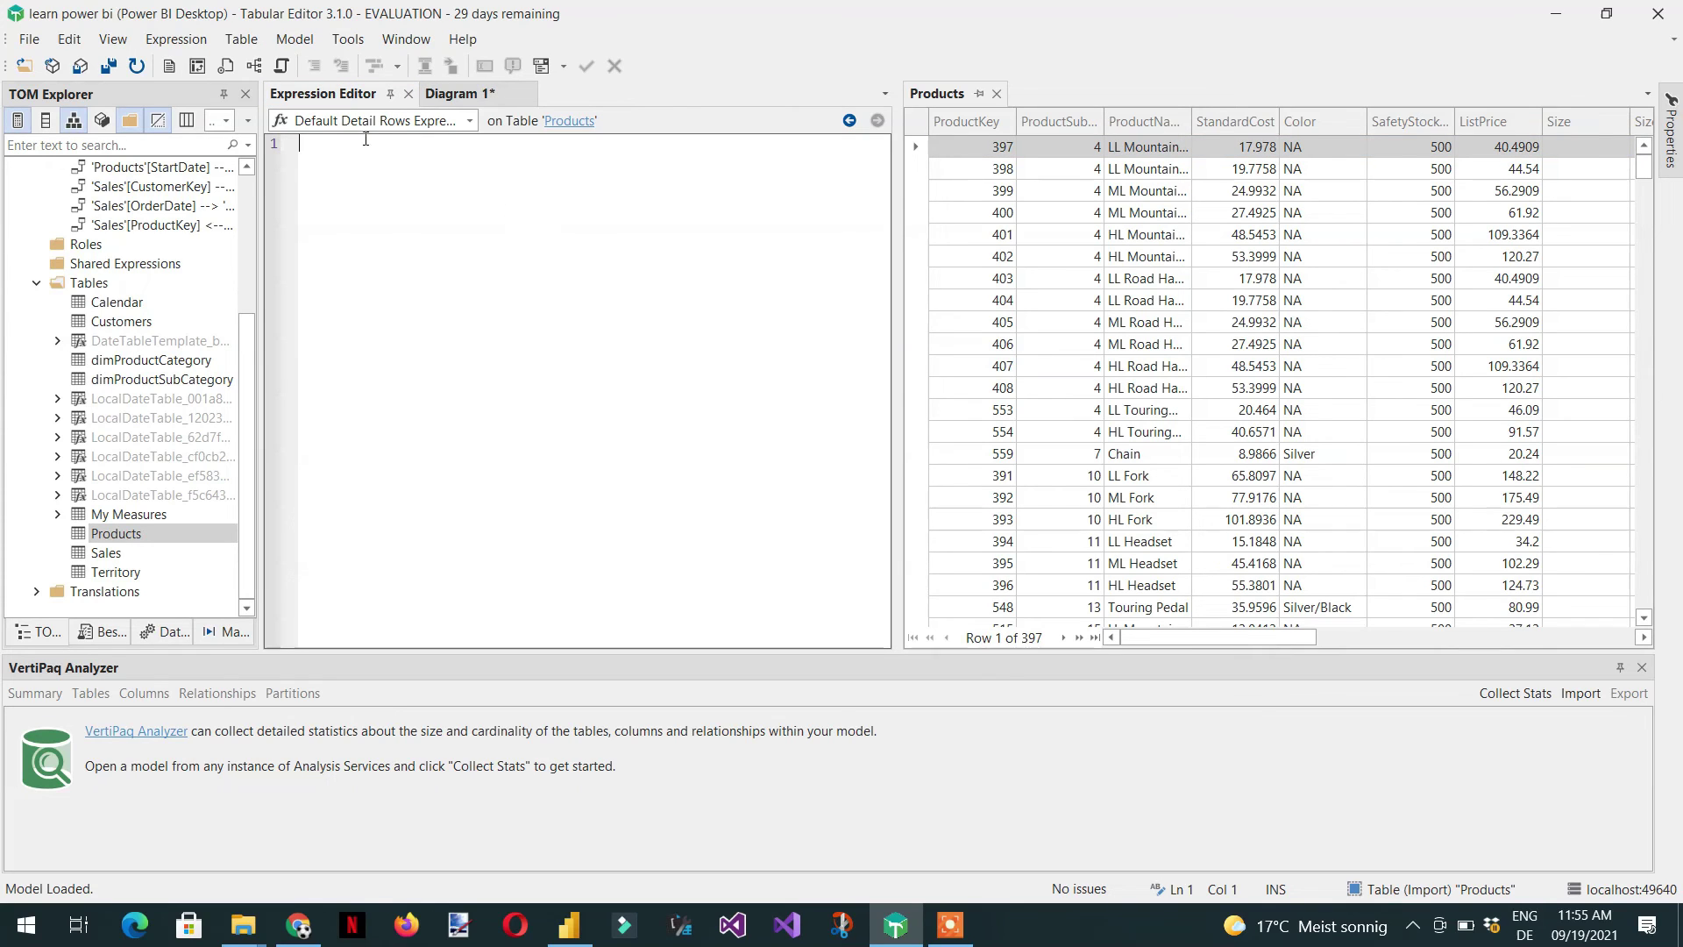
left_click(478, 270)
left_click(104, 556)
right_click(113, 555)
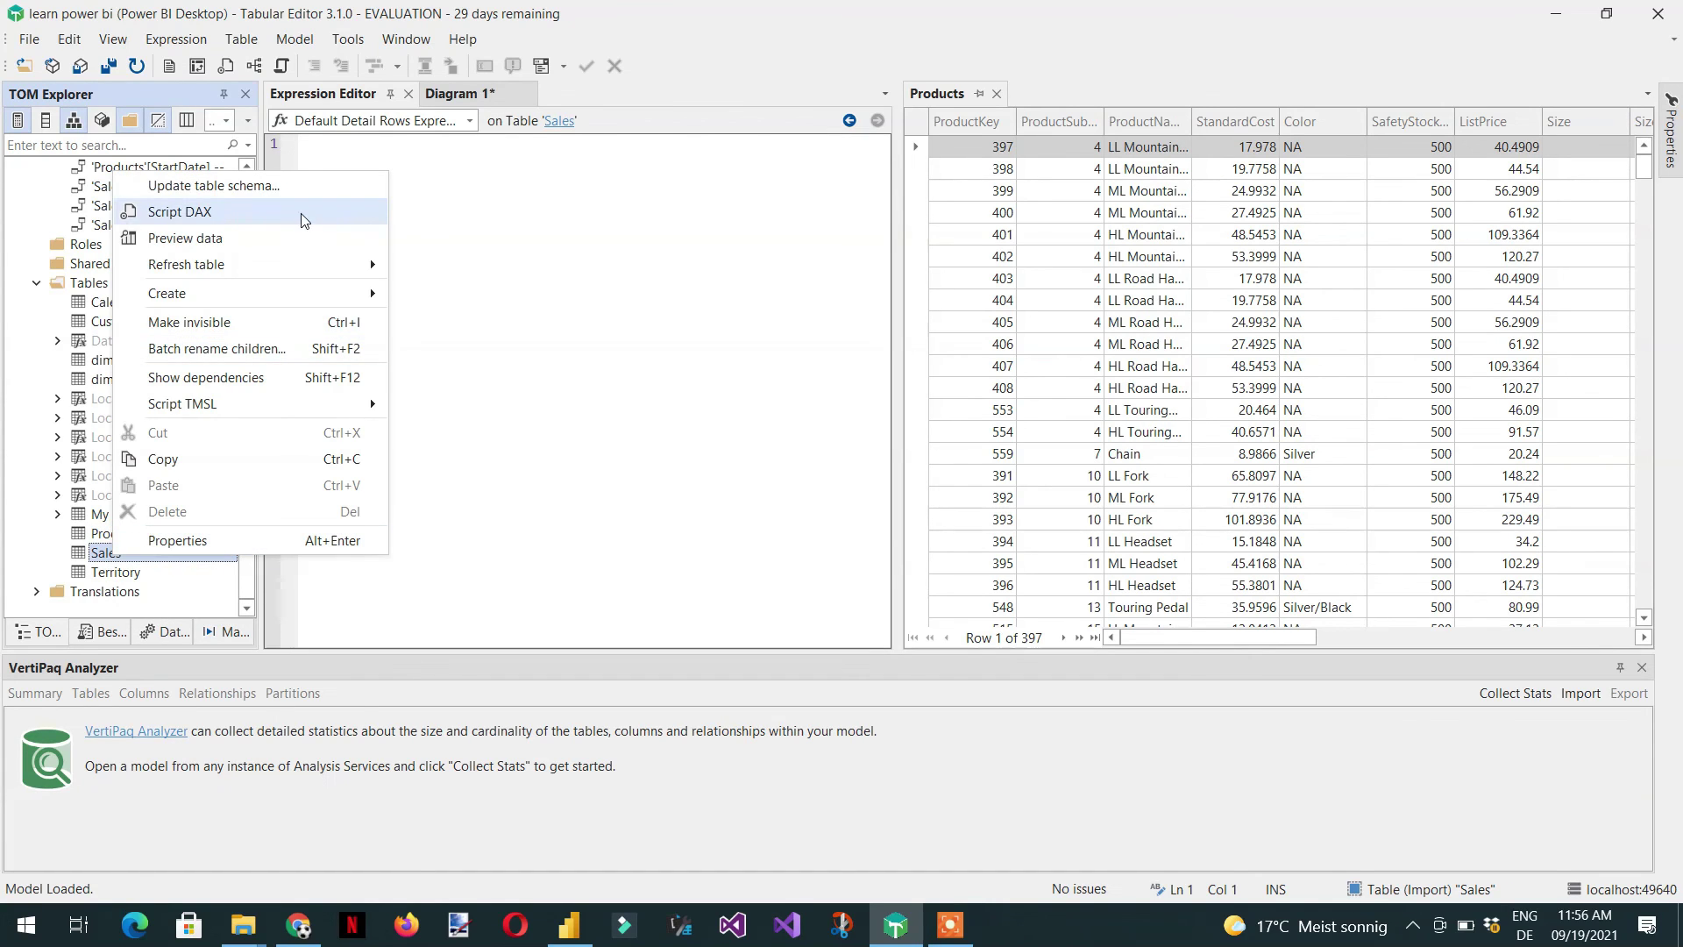
left_click(249, 239)
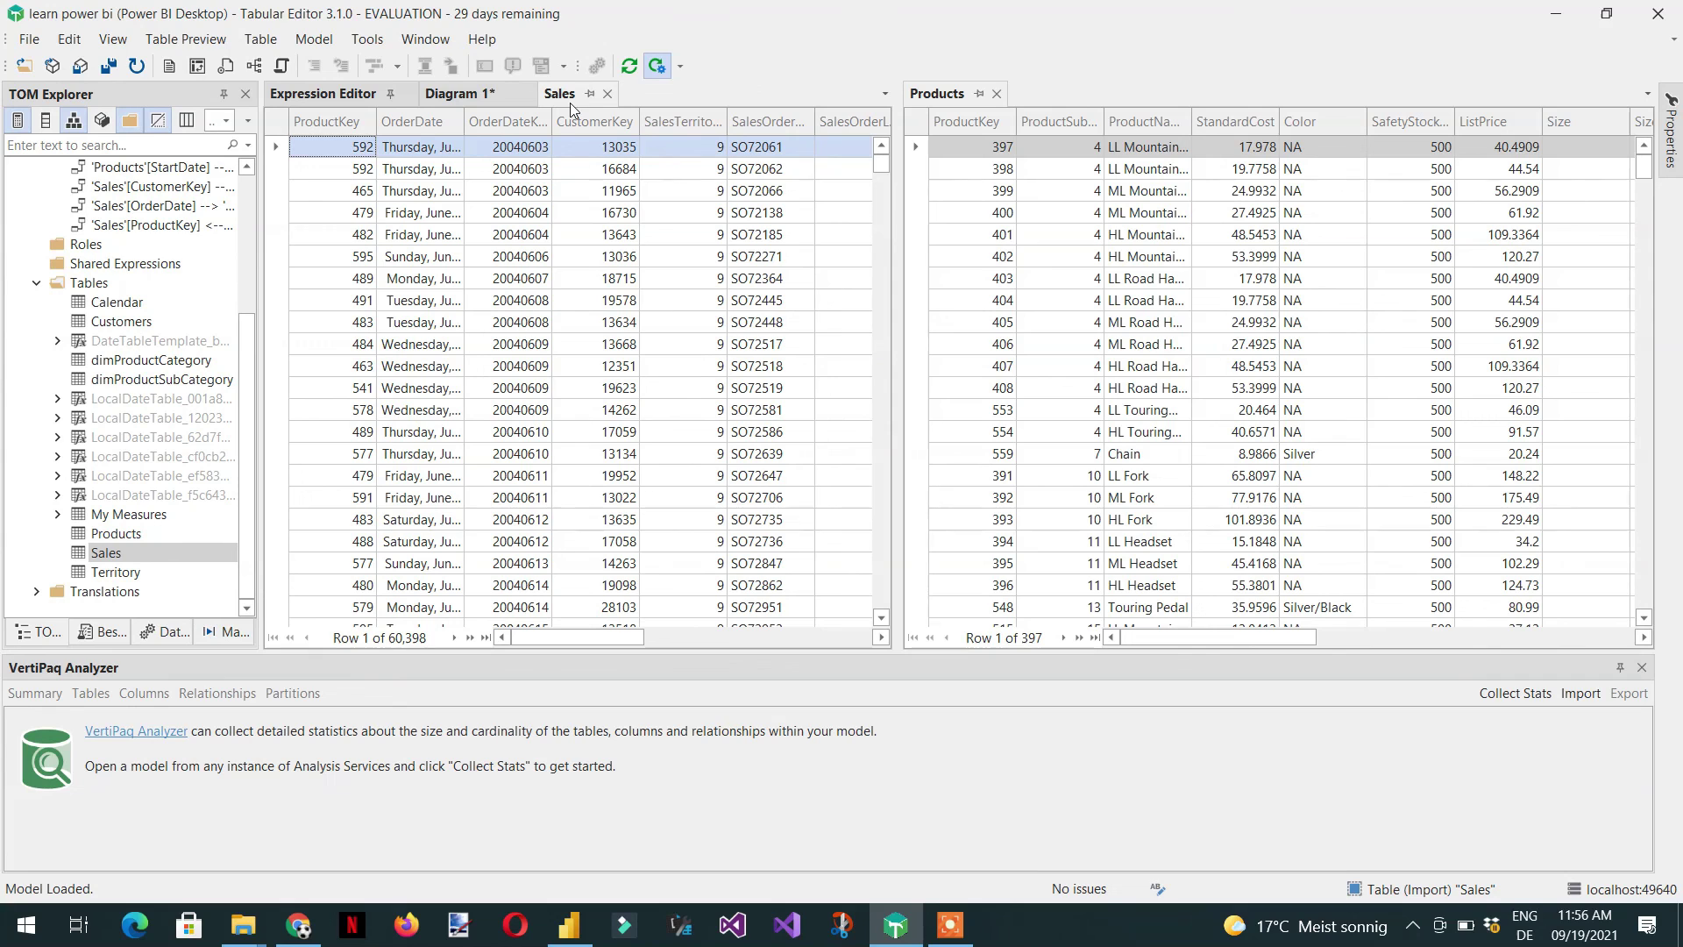
- Dock the Sales data preview beside the Expression Editor and close the Products preview
left_click_drag(571, 101, 1249, 371)
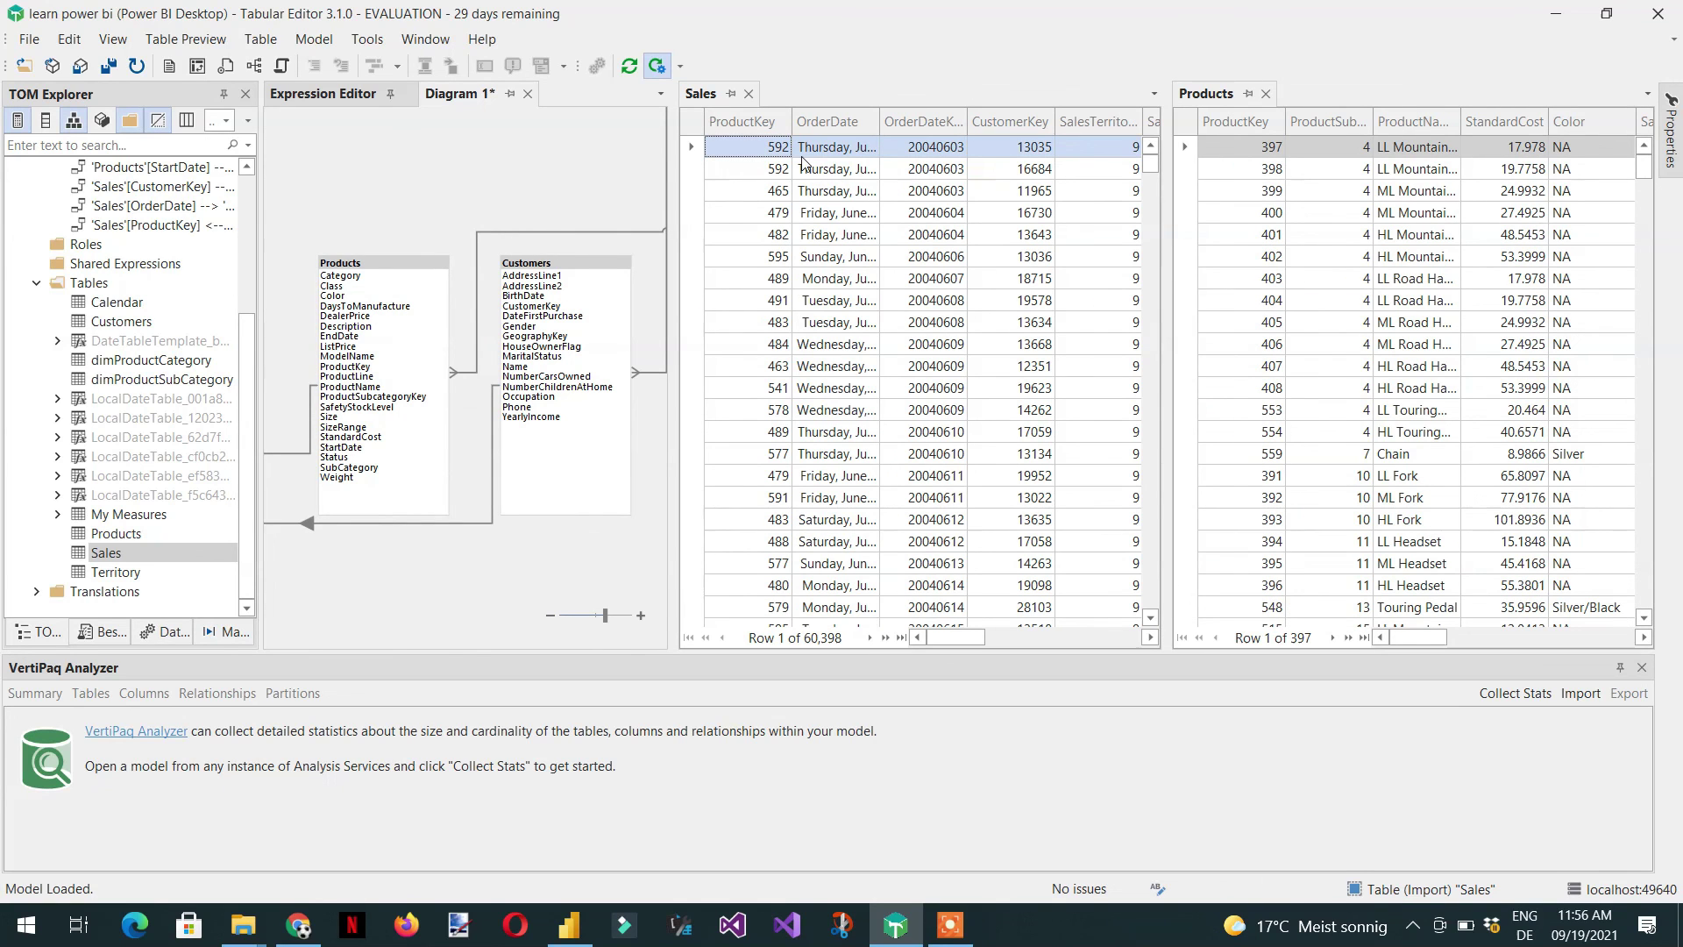
left_click(1266, 94)
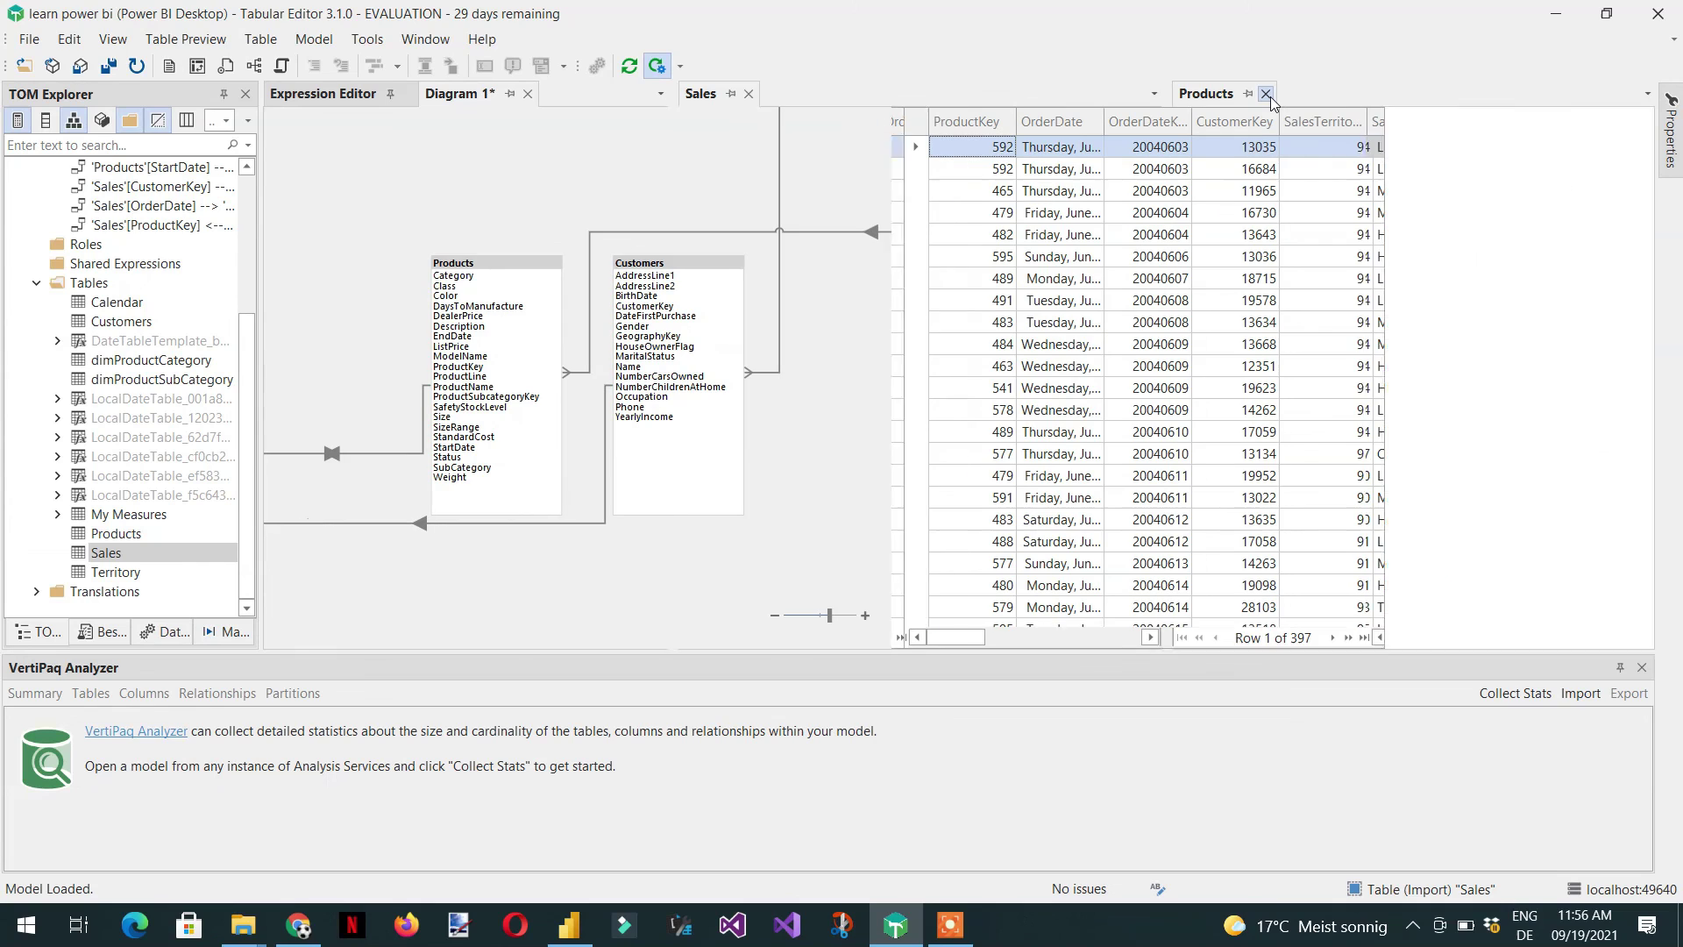
left_click(323, 93)
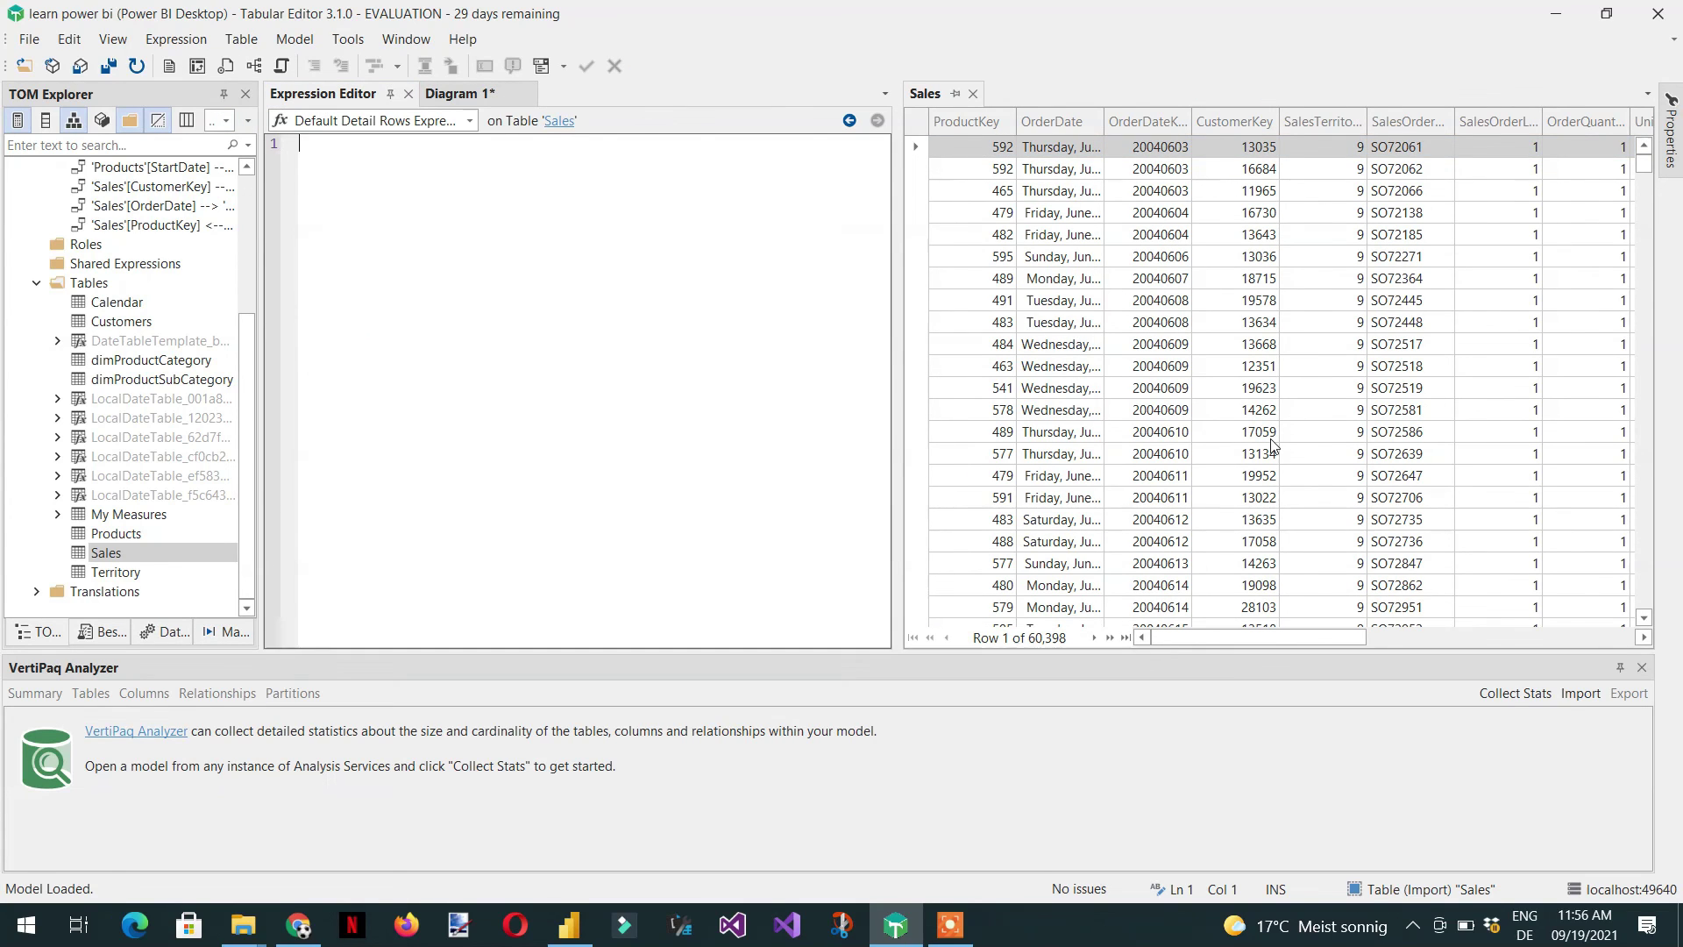